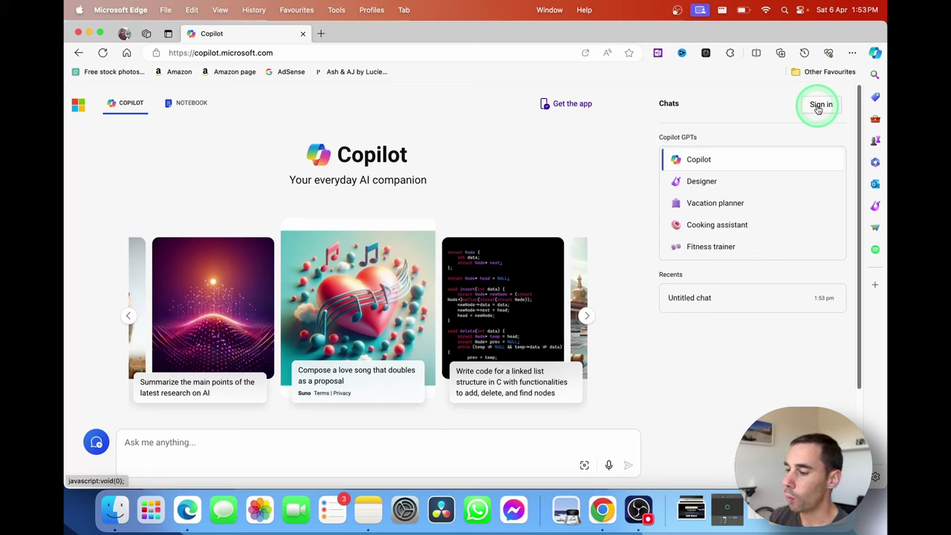
Sign in to Copilot with the saved personal Microsoft account and stay signed in.
click(819, 106)
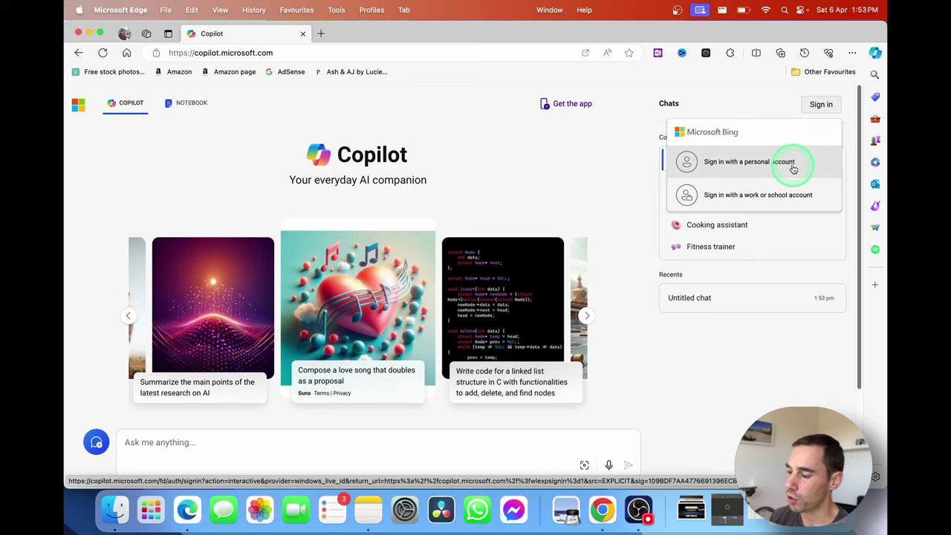
click(744, 165)
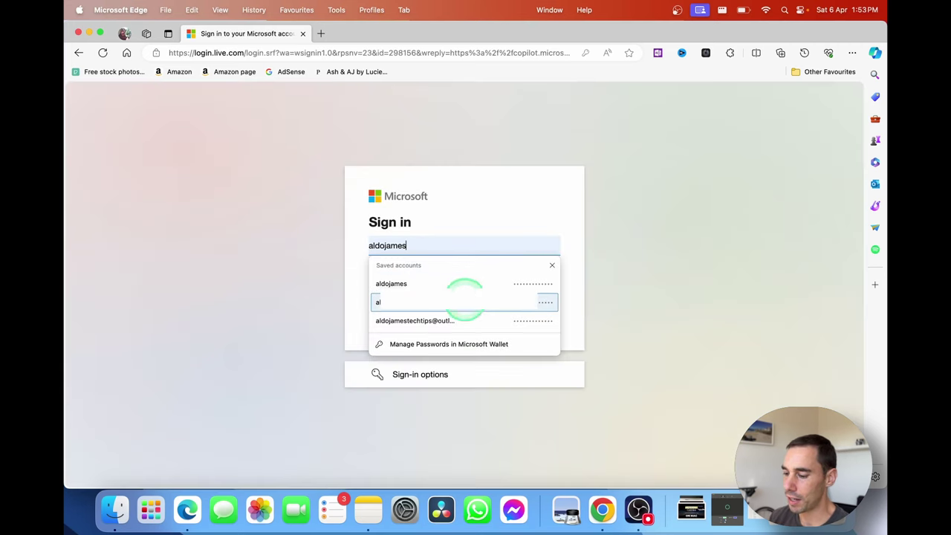
click(461, 320)
click(545, 327)
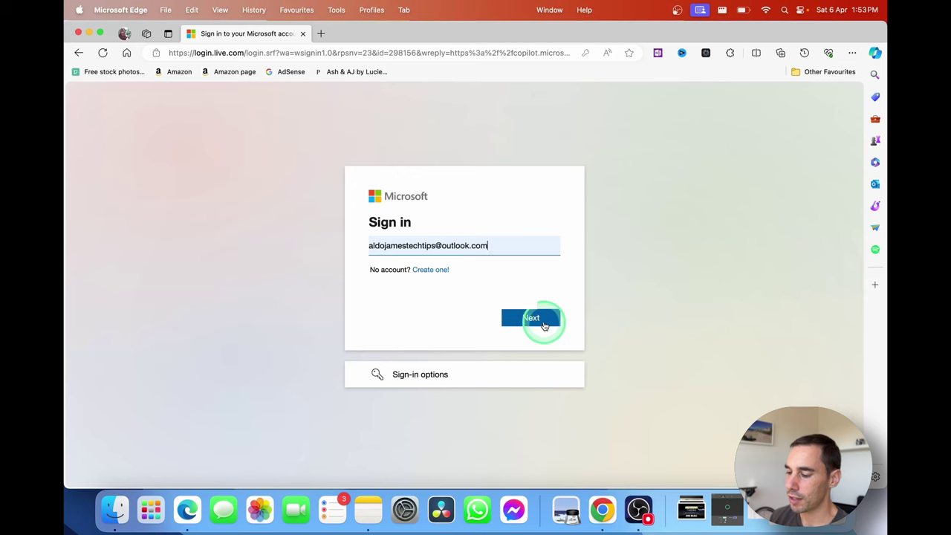
click(554, 354)
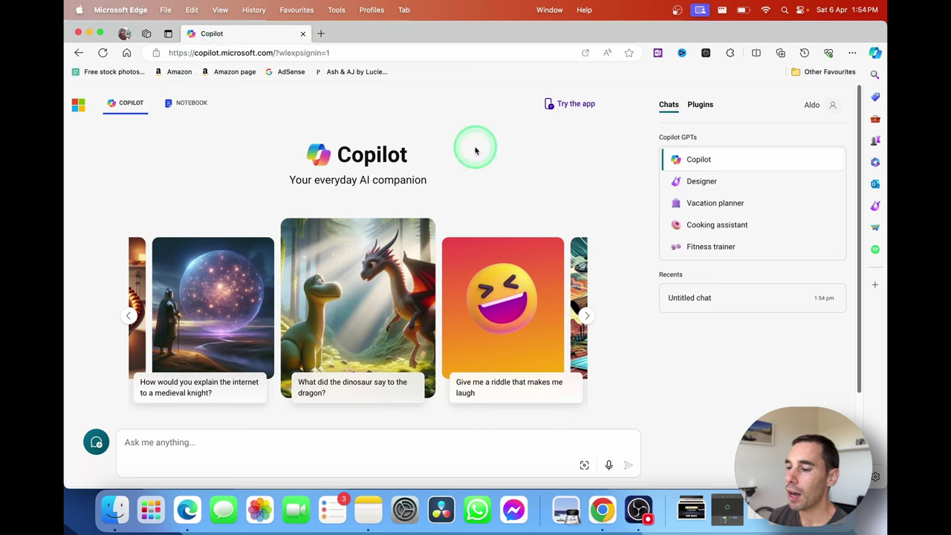
click(877, 52)
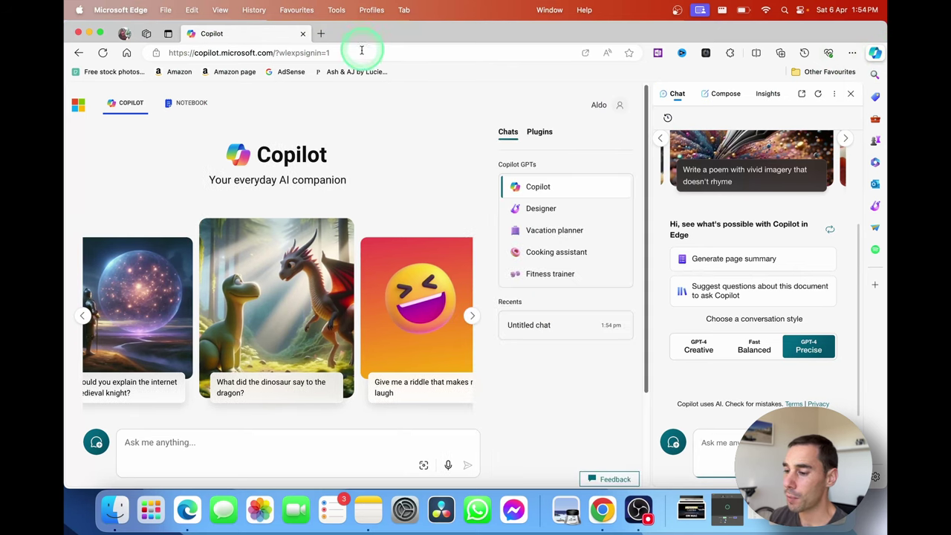
click(877, 53)
click(877, 53)
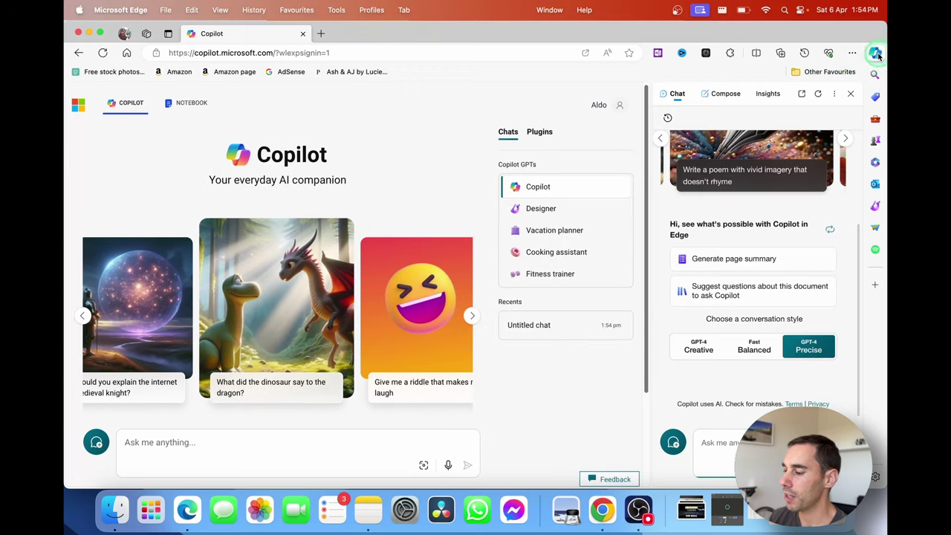
click(877, 53)
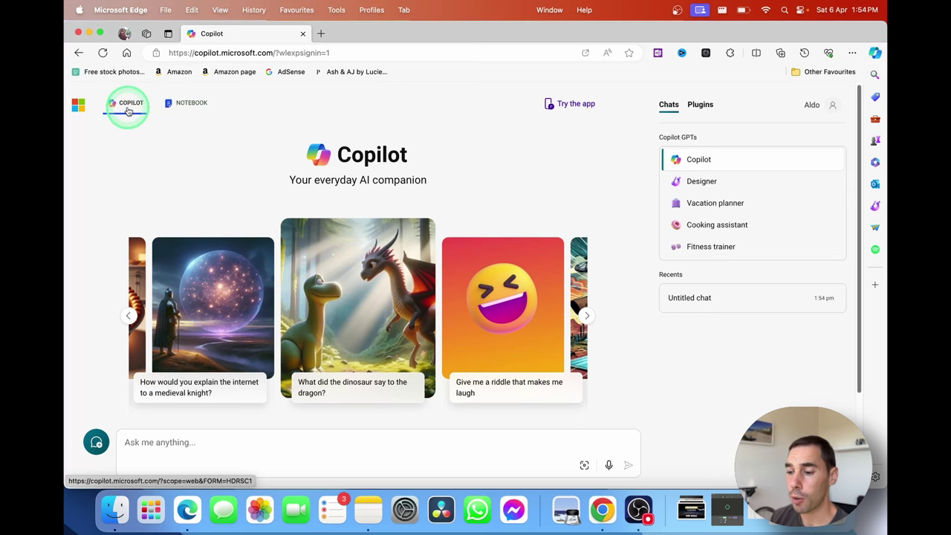
click(174, 104)
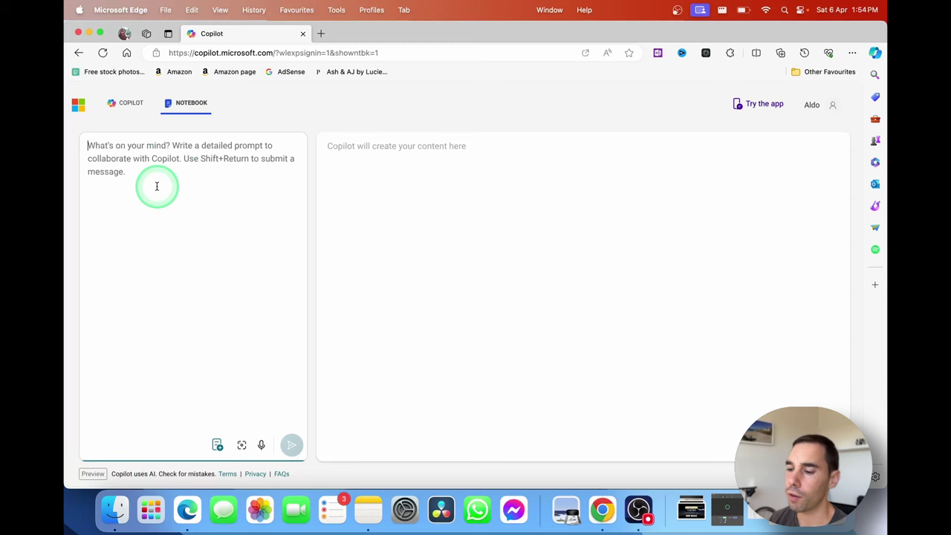
click(127, 109)
click(186, 108)
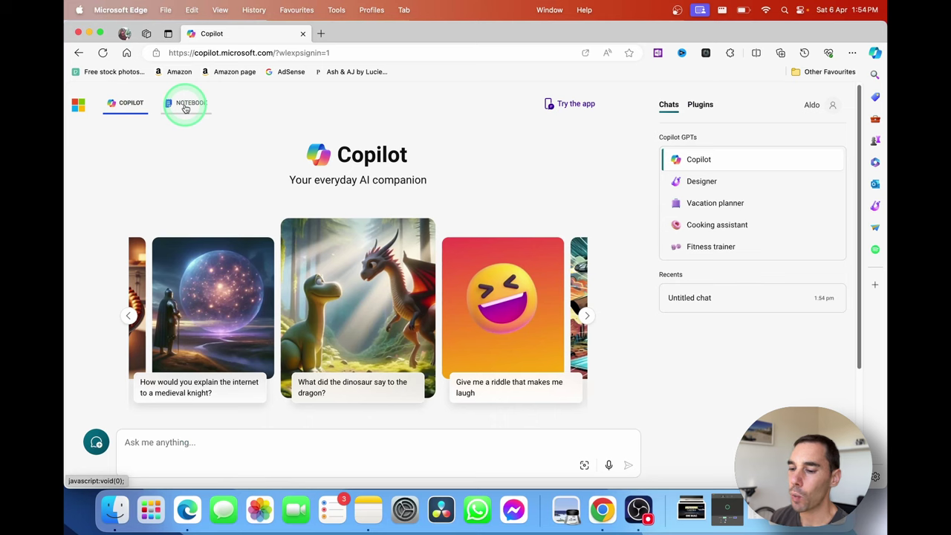
Ask Copilot 'what are the featues or copilot'.
click(126, 107)
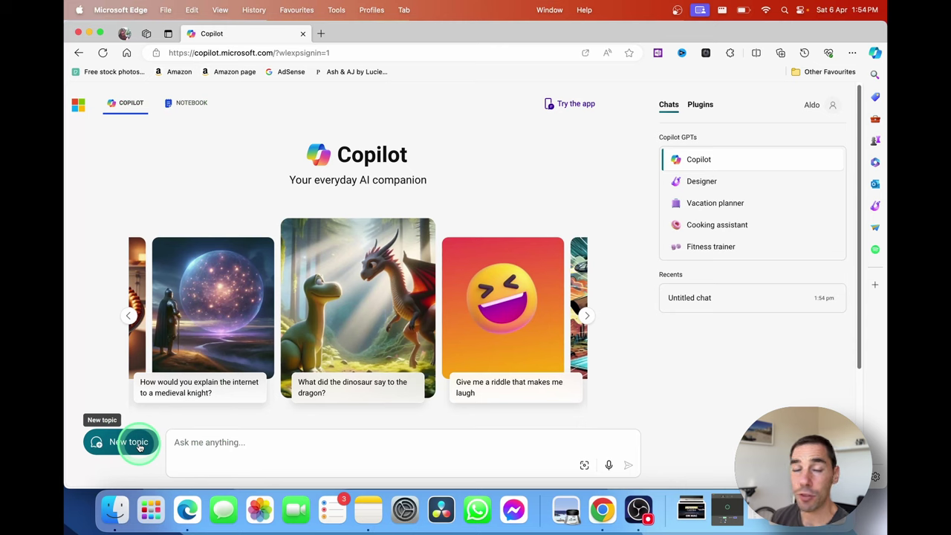
click(203, 442)
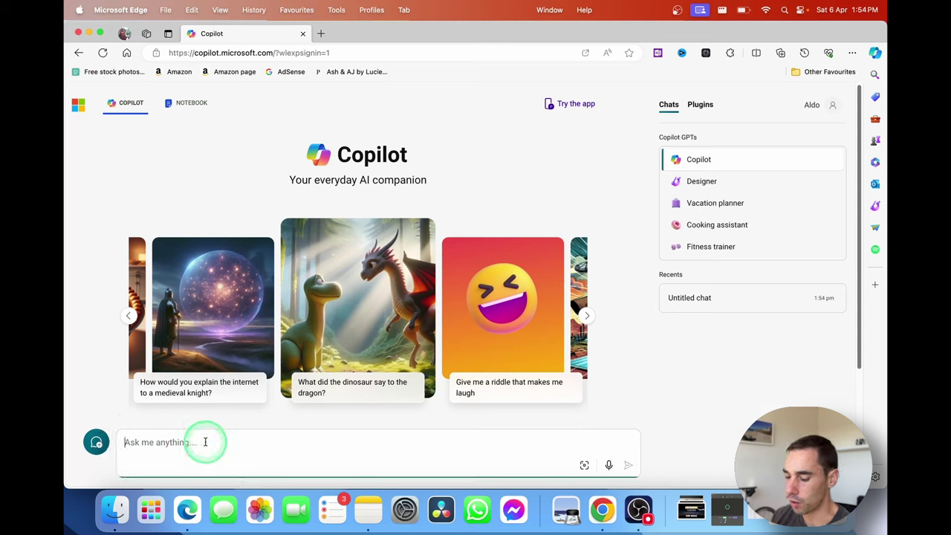
text(what are the f)
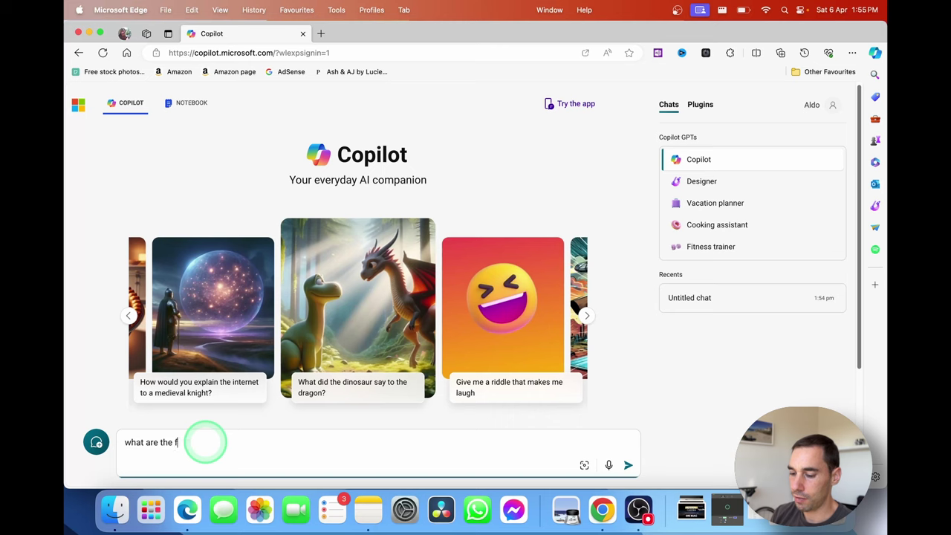
text(eatues or copilot)
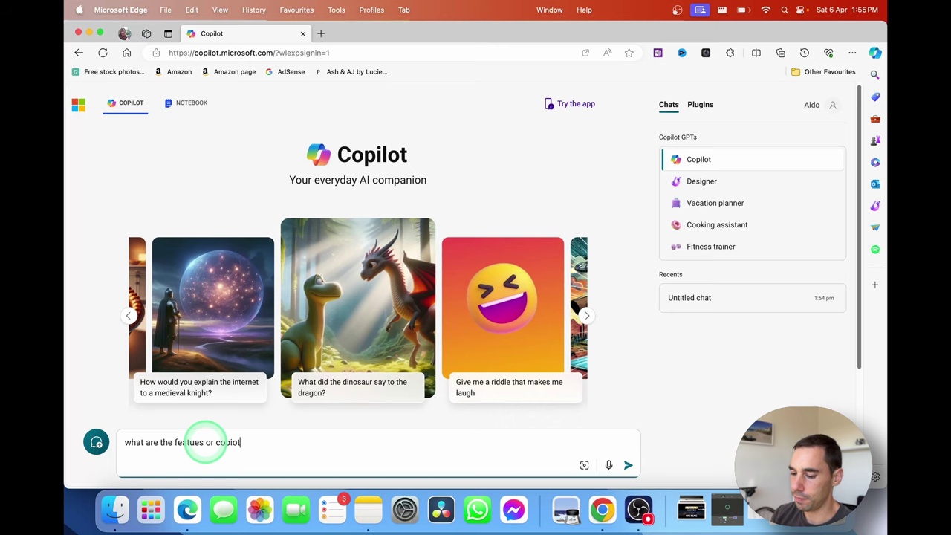
key(Return)
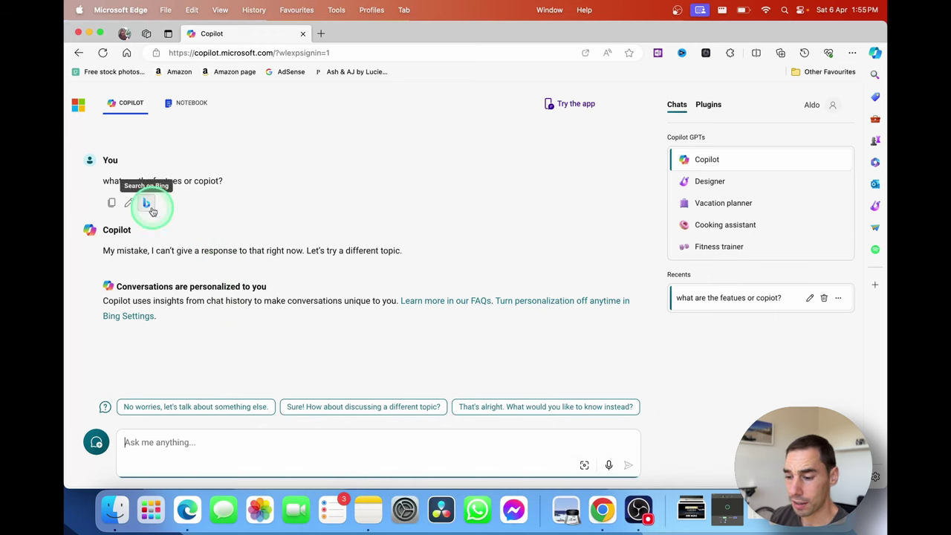
Copy the sent question and view the reply's export formats without exporting.
drag(104, 181, 269, 181)
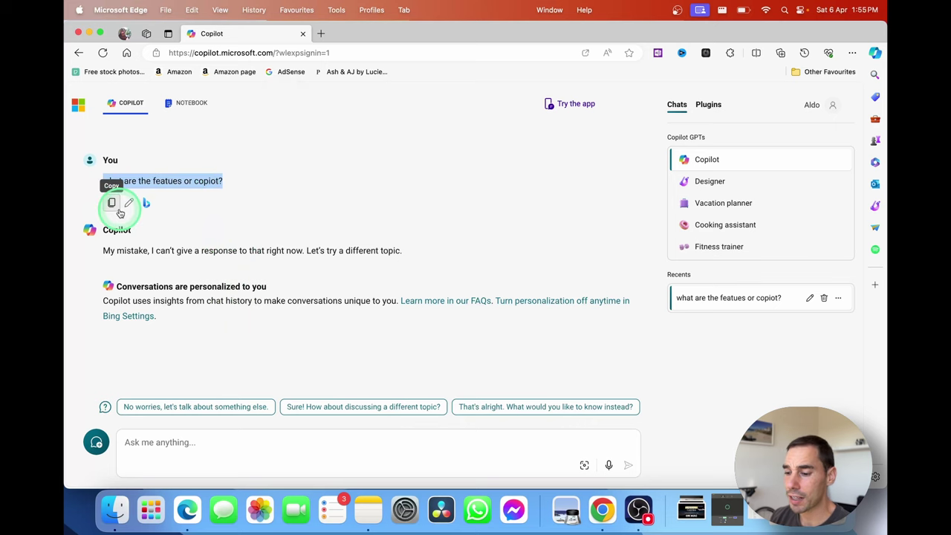
click(112, 205)
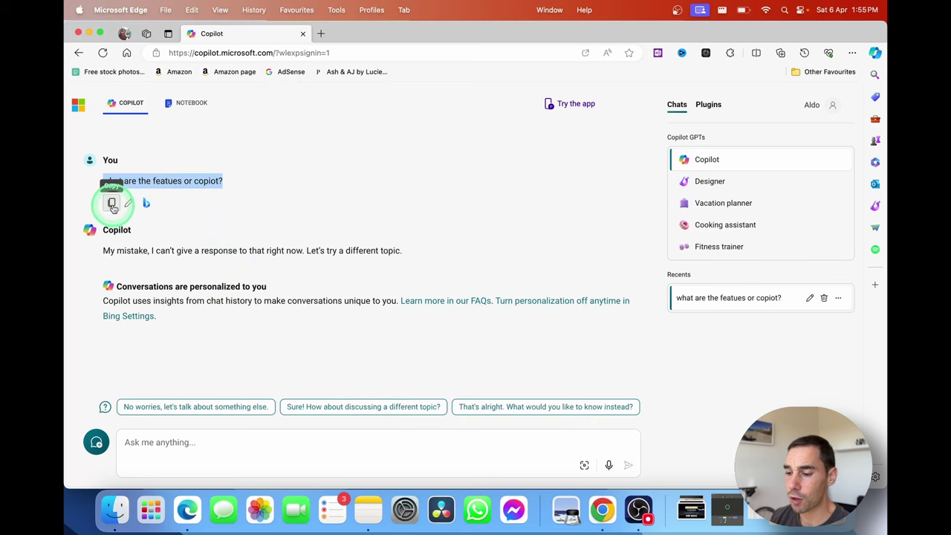
click(236, 193)
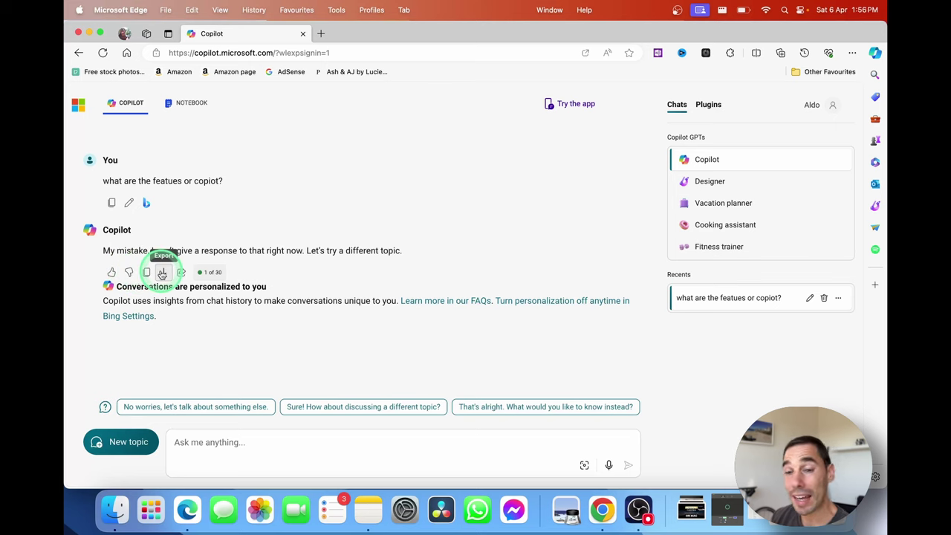
click(162, 274)
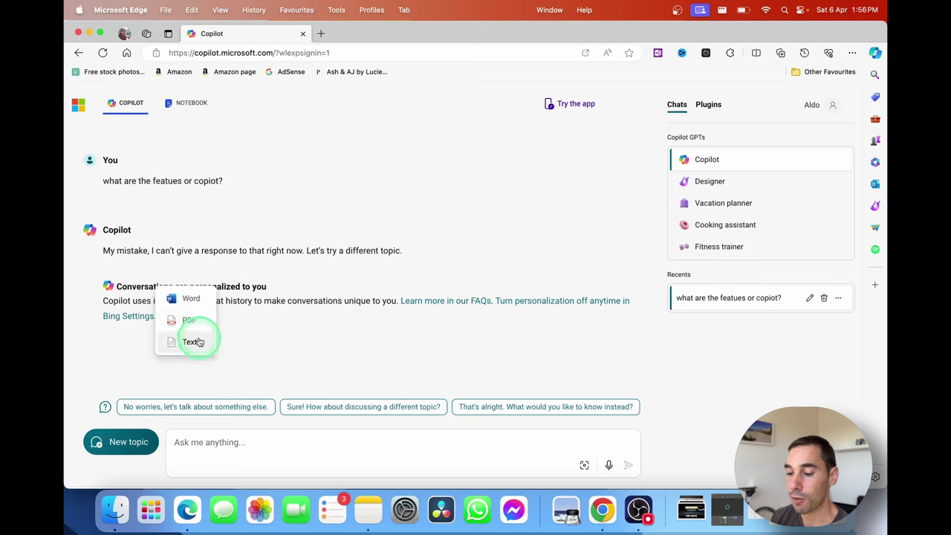
click(164, 273)
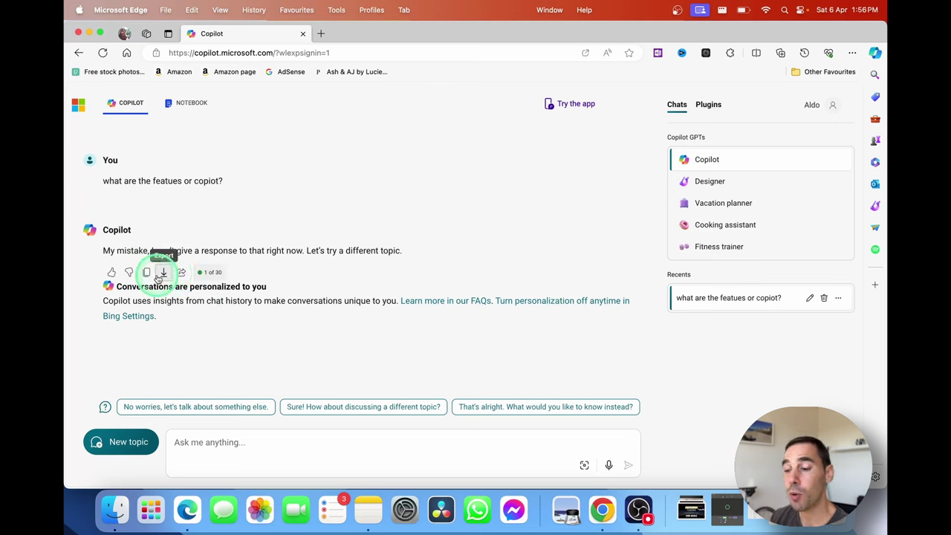
Resend the question with 'features' spelled correctly.
mouse_move(134, 199)
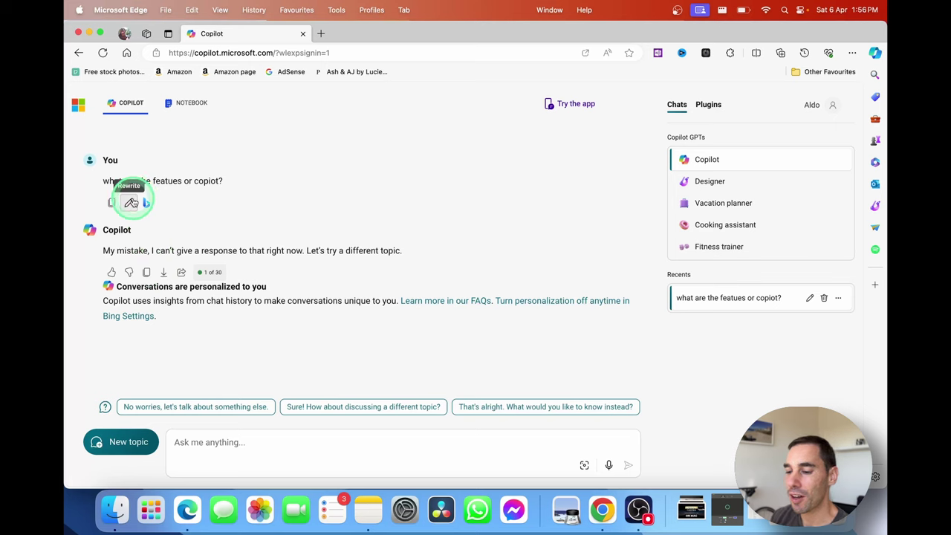
click(130, 205)
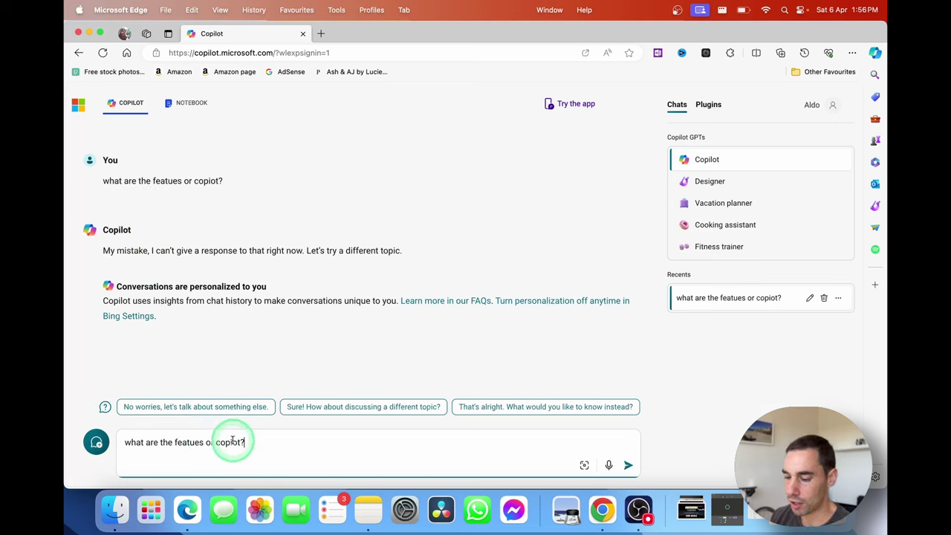
key(Return)
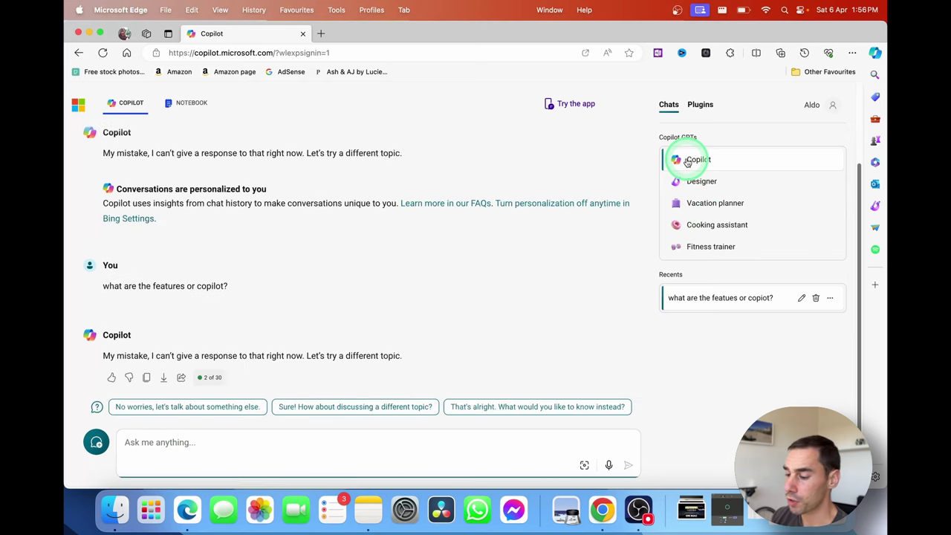
Remove the features chat from Recents, leaving only an untitled chat.
drag(663, 272, 685, 277)
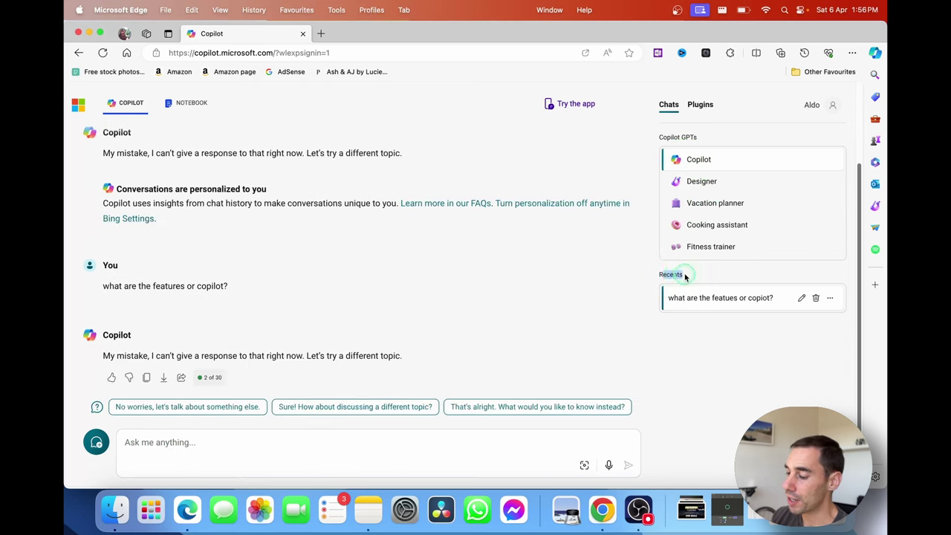
click(800, 299)
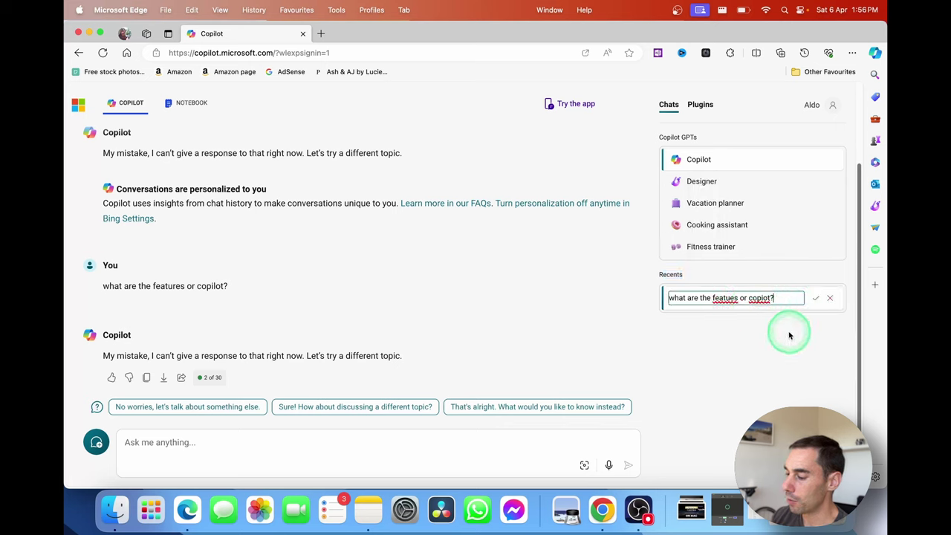
click(816, 302)
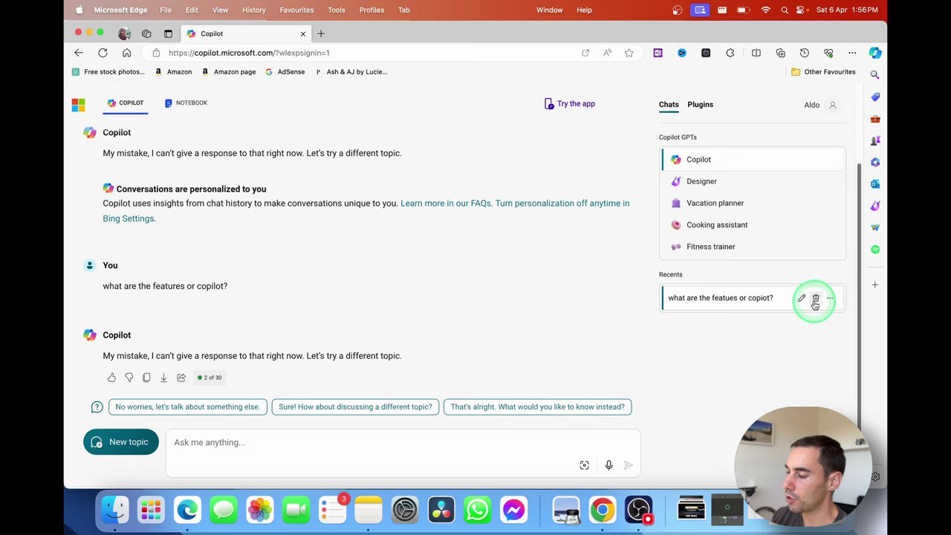
click(831, 300)
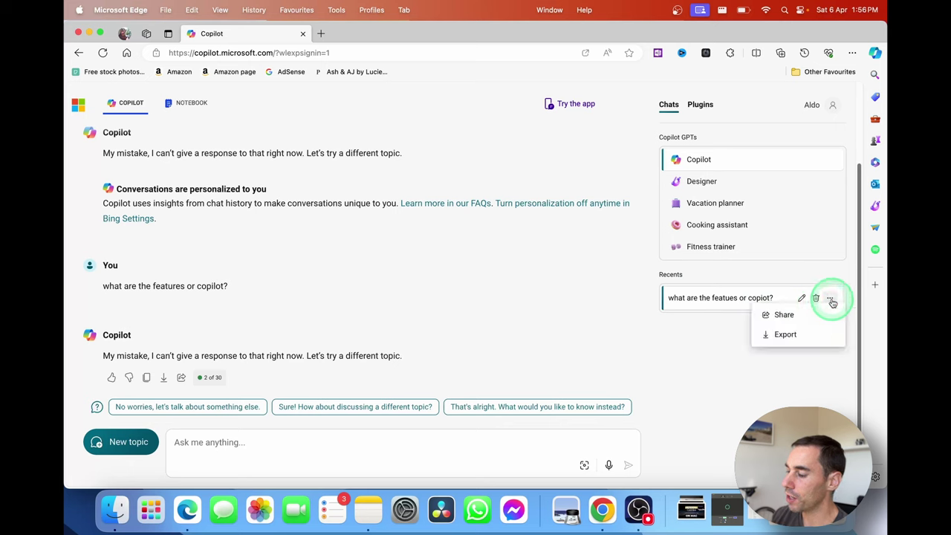
click(802, 367)
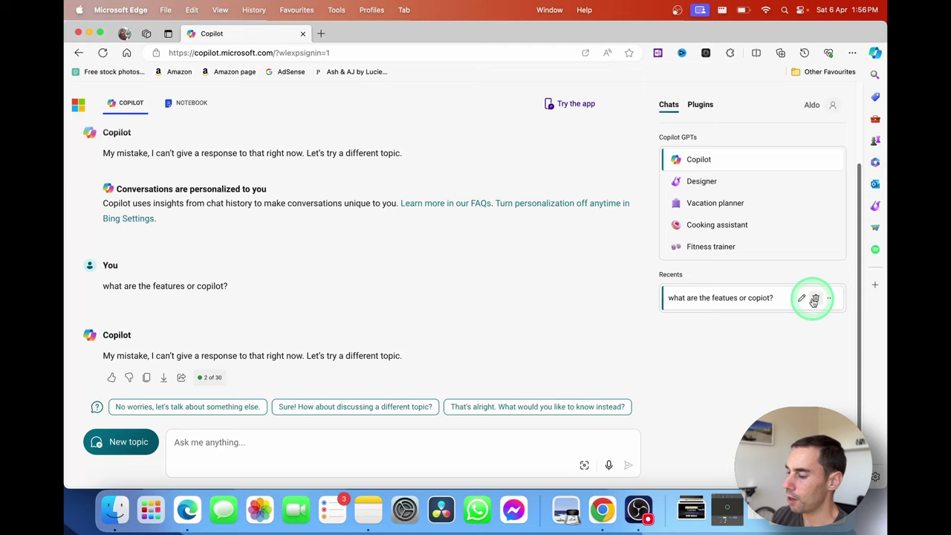
click(815, 299)
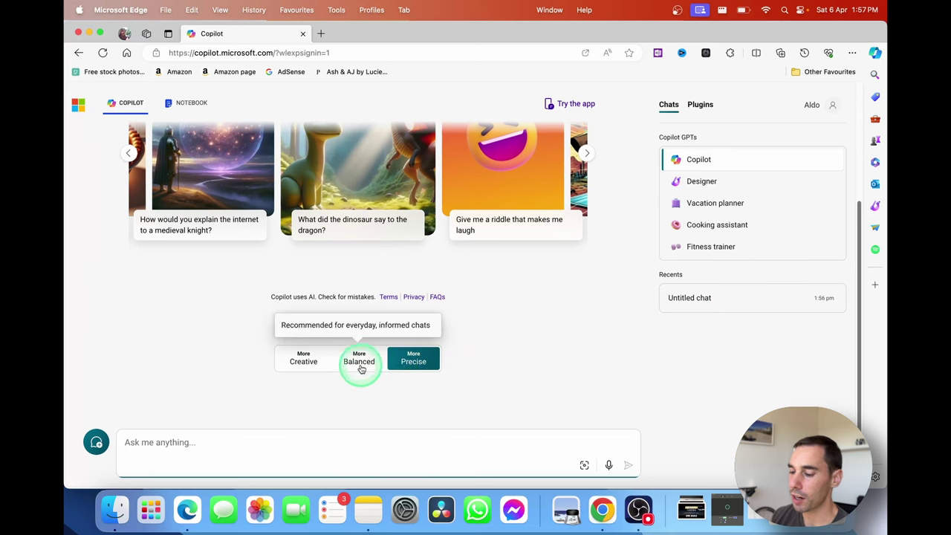
click(301, 363)
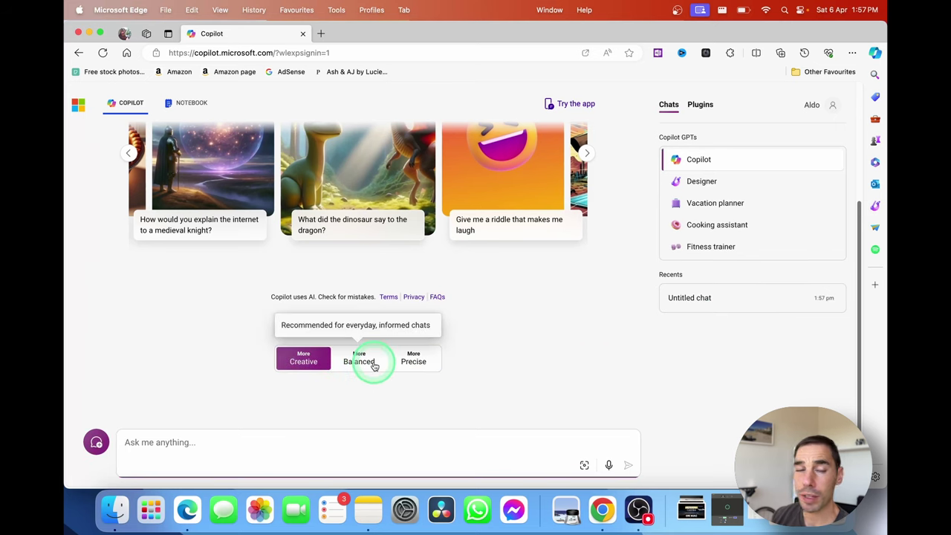
click(374, 363)
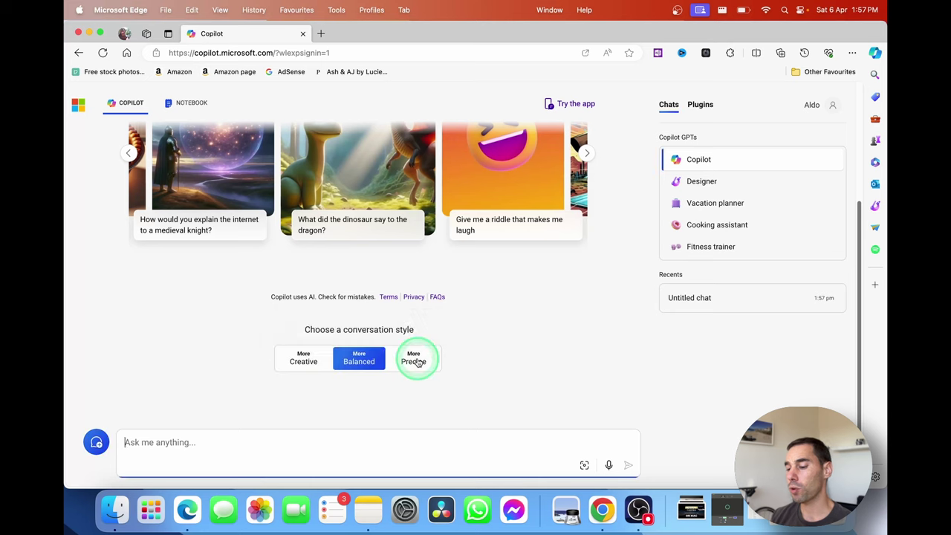
click(416, 362)
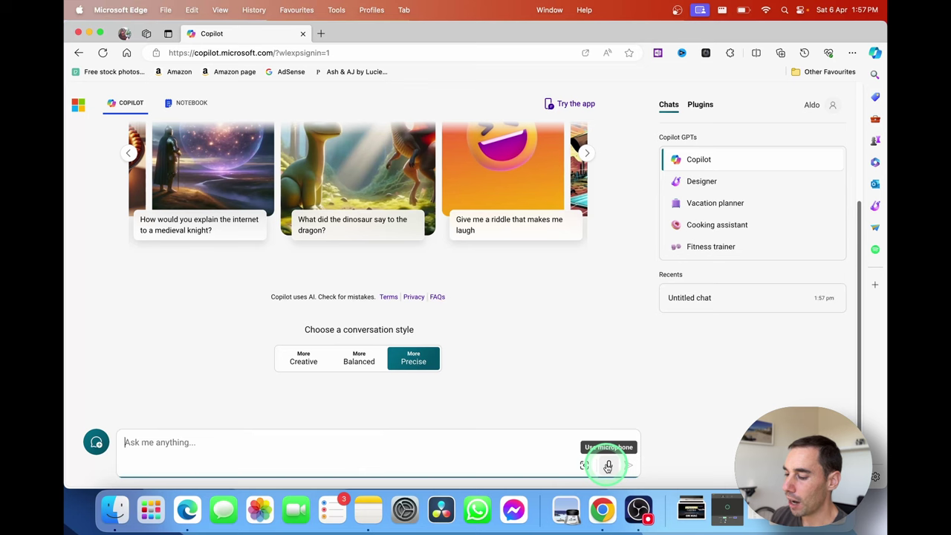
click(585, 466)
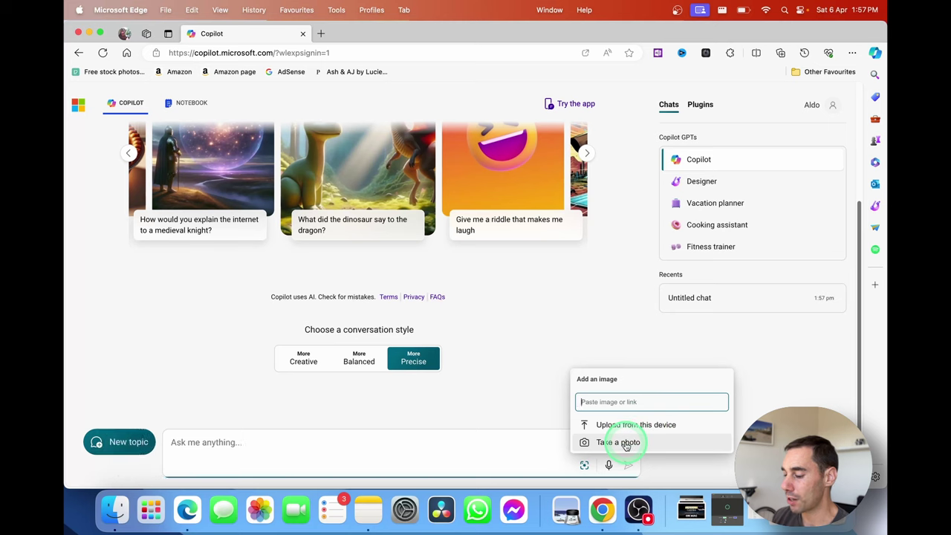
click(626, 443)
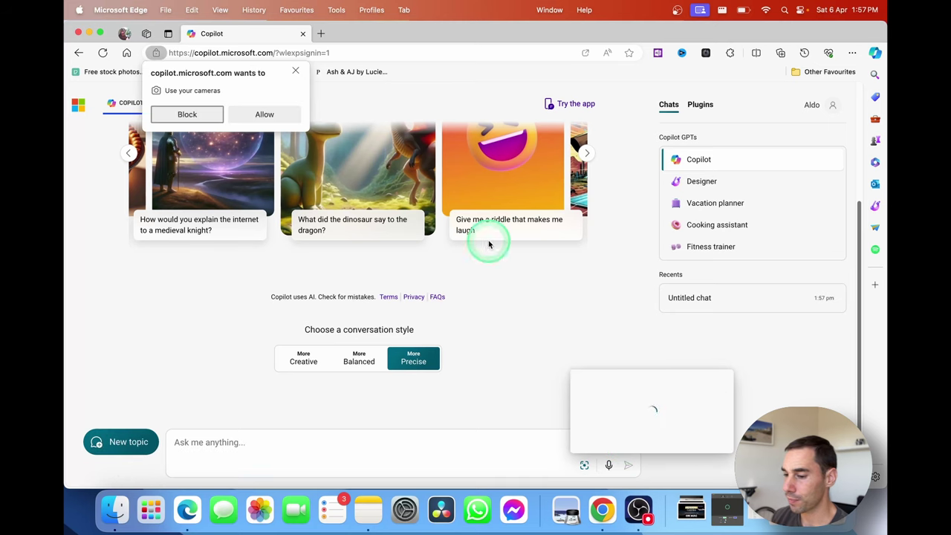
click(257, 114)
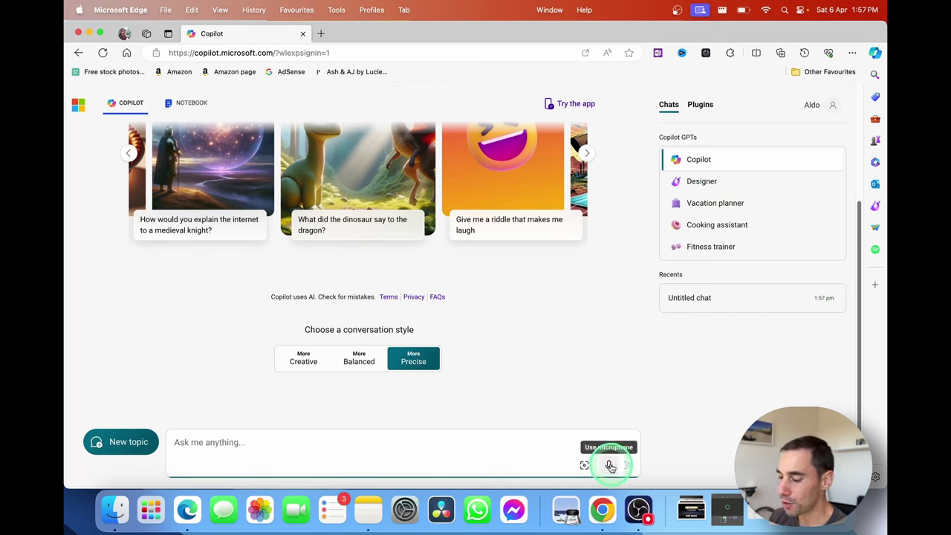
Dictate a question about Copilot's three best web features and have the answer read aloud.
click(610, 466)
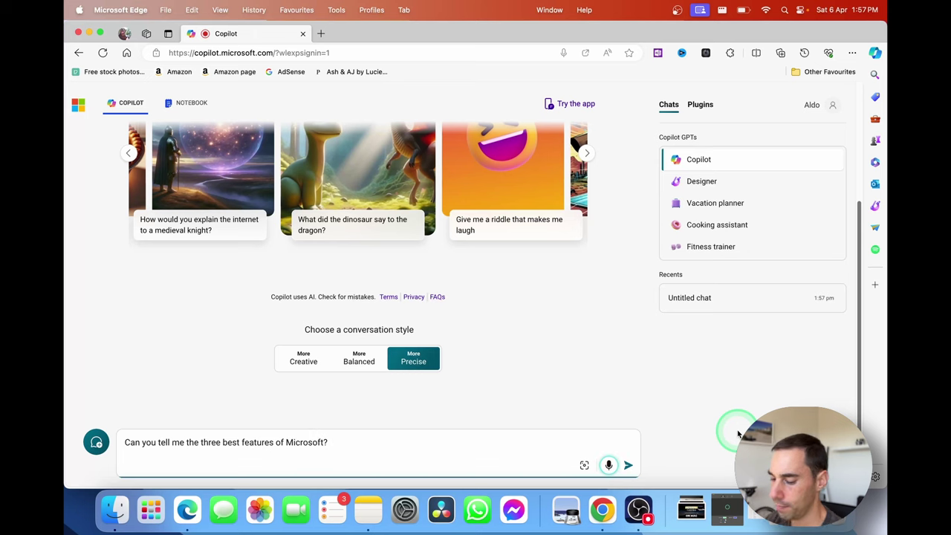
click(629, 465)
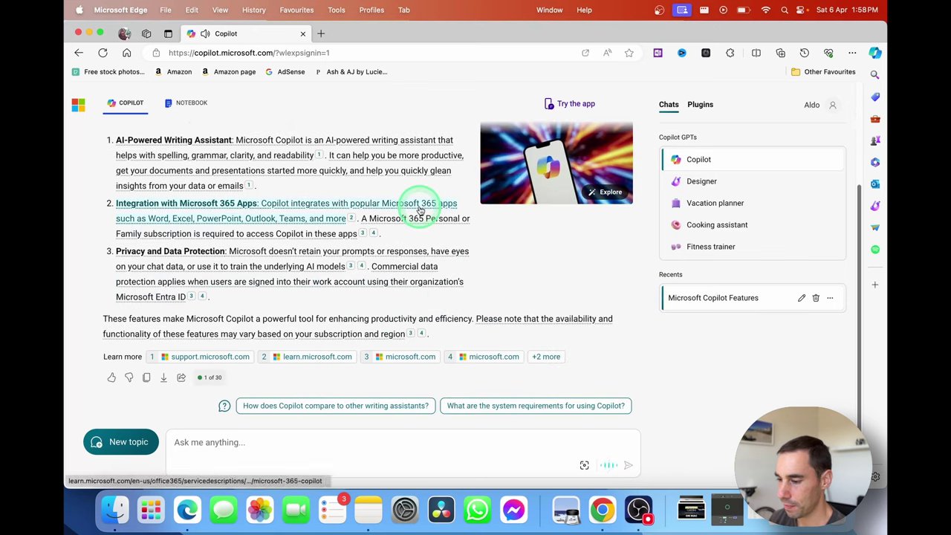
click(324, 438)
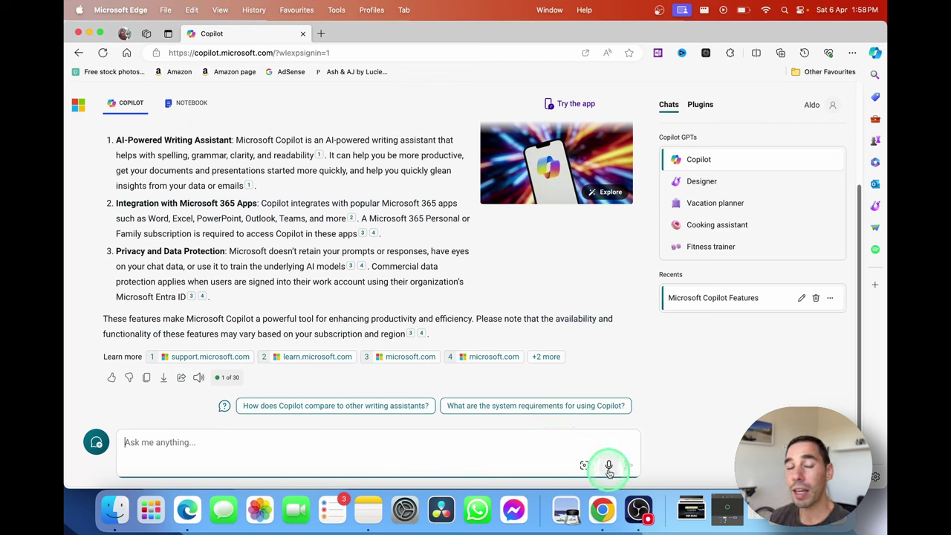
click(198, 379)
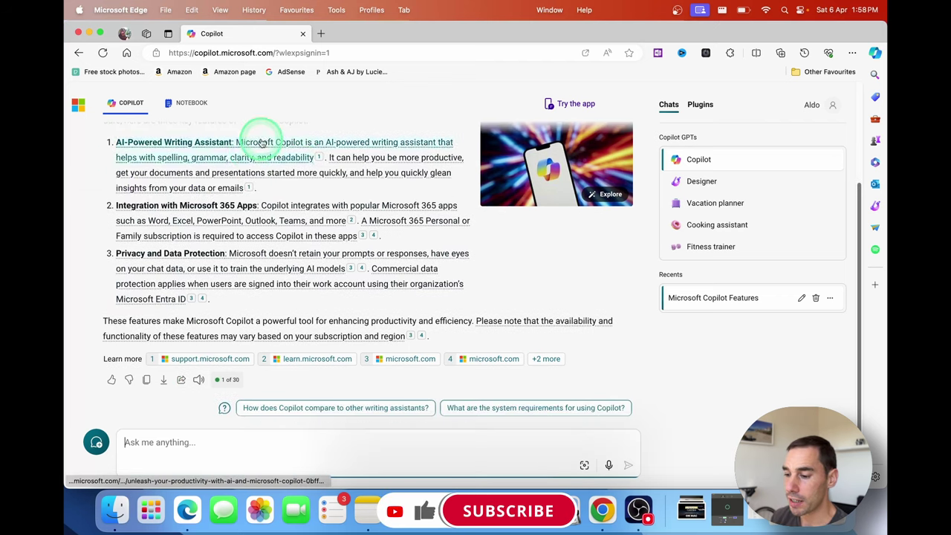
mouse_move(294, 146)
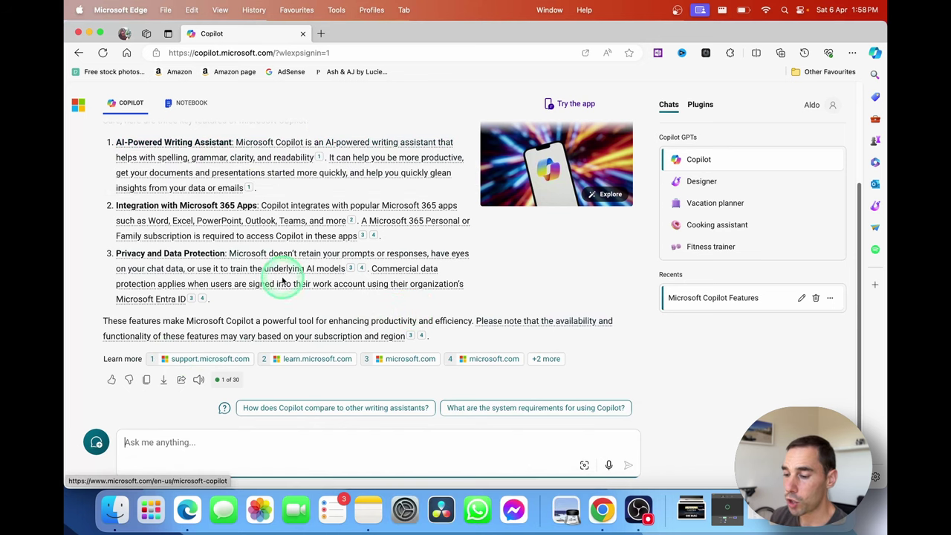
Expand the features answer's cited sources to all six, toggling the suggested prompts on and off.
mouse_move(319, 160)
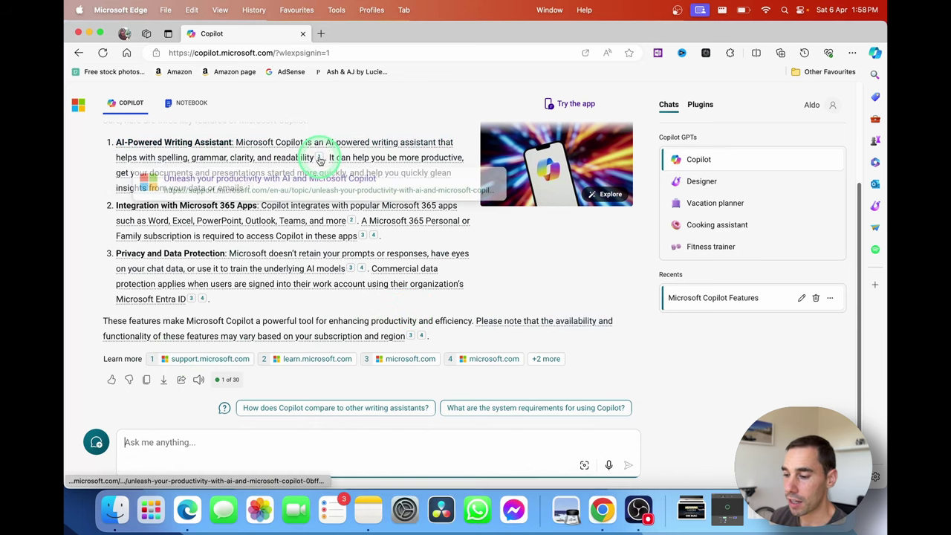
click(550, 358)
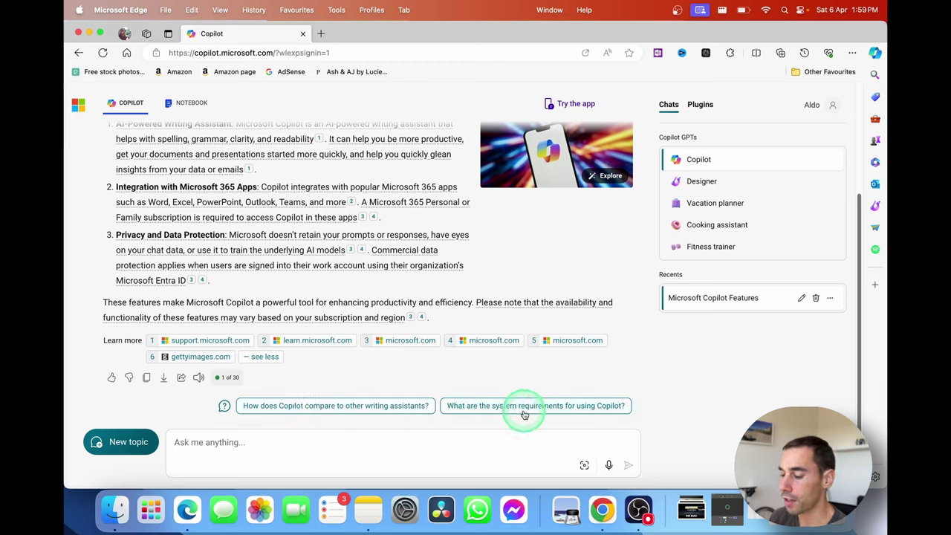
click(224, 408)
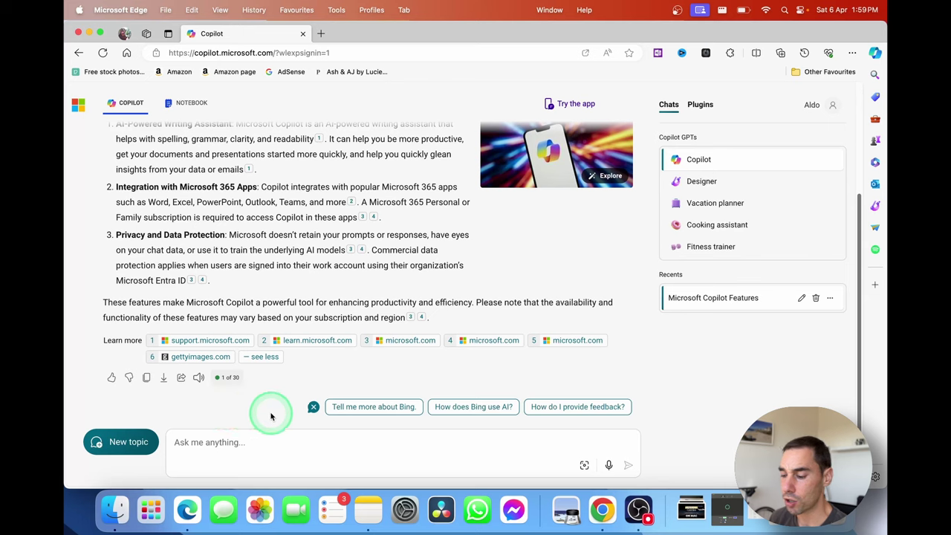
click(313, 407)
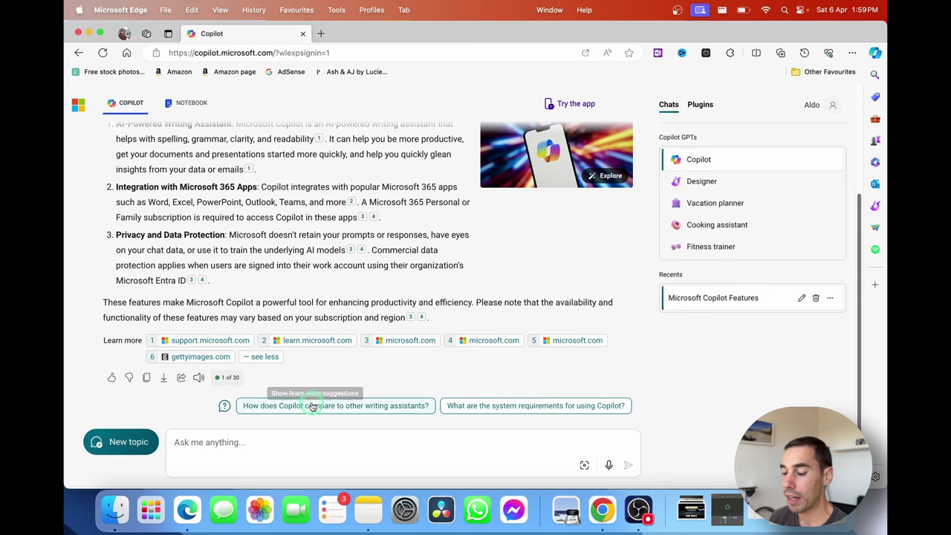
click(440, 446)
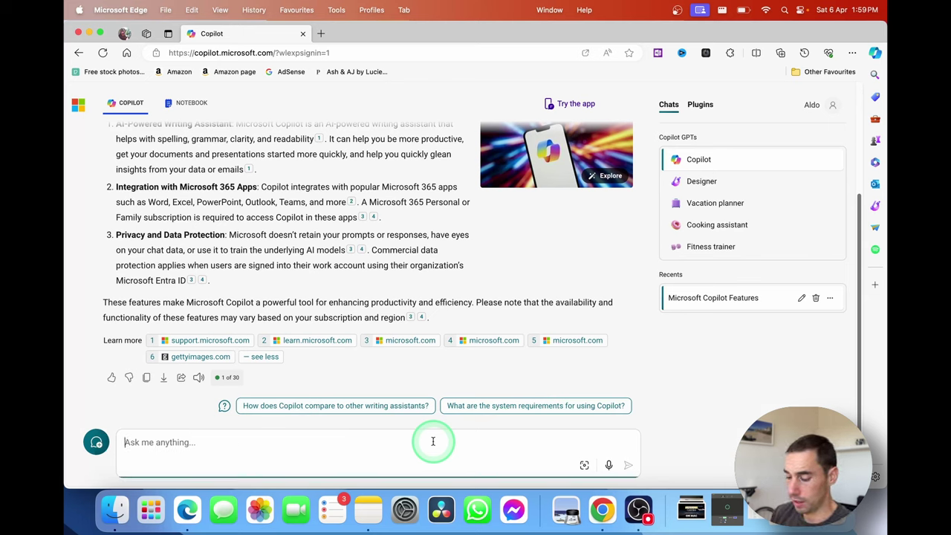
Ask 'is copilot free?' and stop the reply once the free-version features appear.
text(is copilot fre)
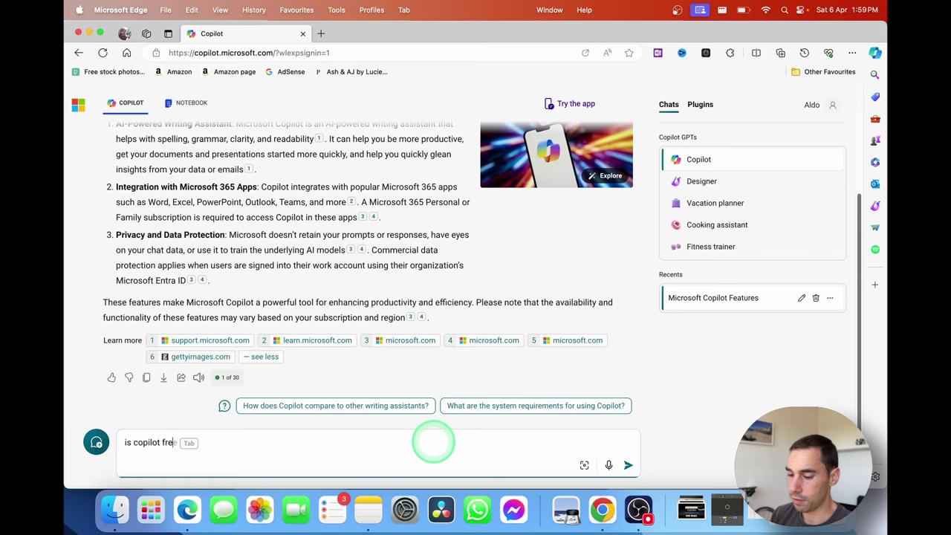
text(e?)
key(Return)
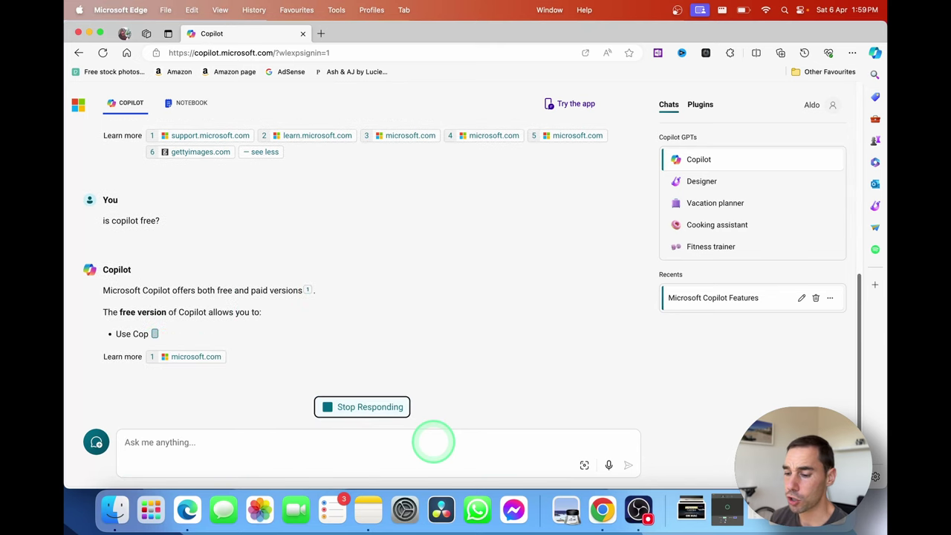
click(378, 415)
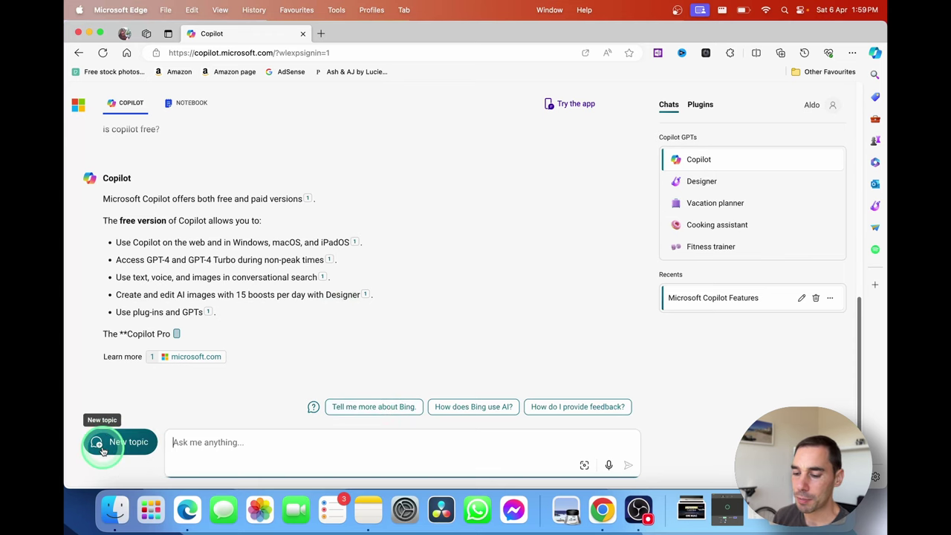
Start a new topic and switch on the Suno plugin in the Plugins list.
click(128, 443)
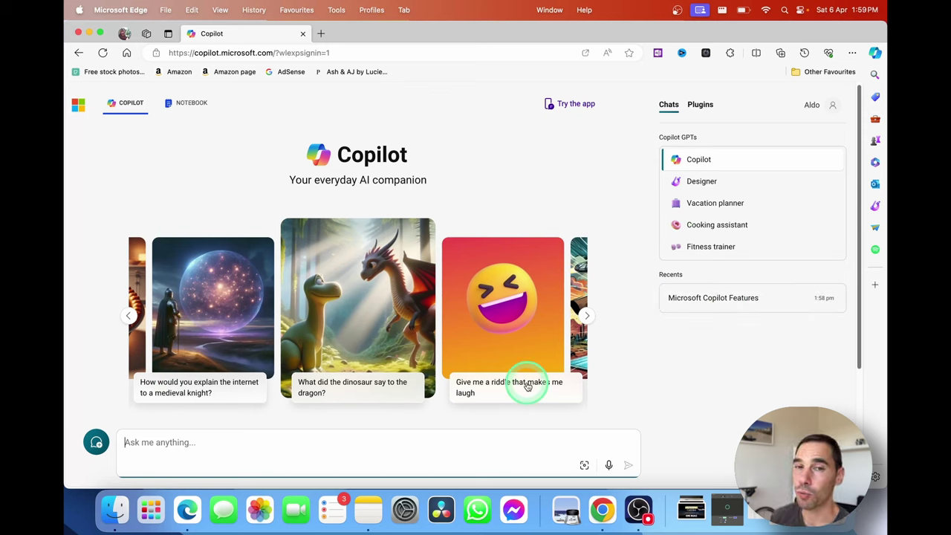
click(701, 106)
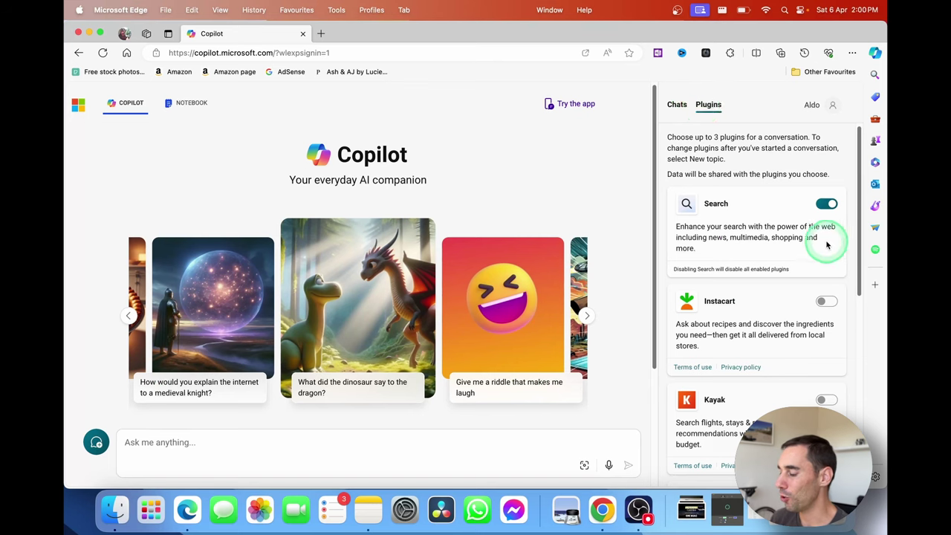
scroll(823, 238, down, 5)
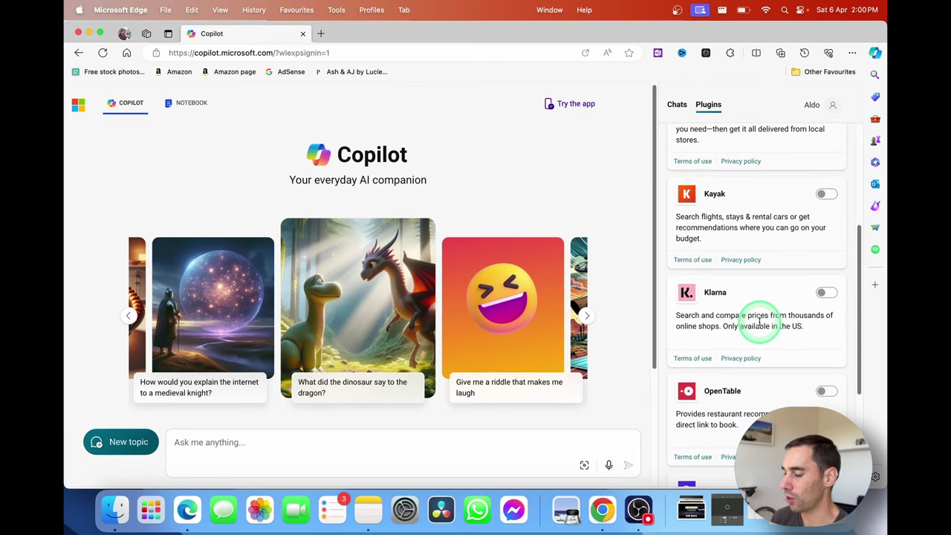
scroll(757, 325, down, 1)
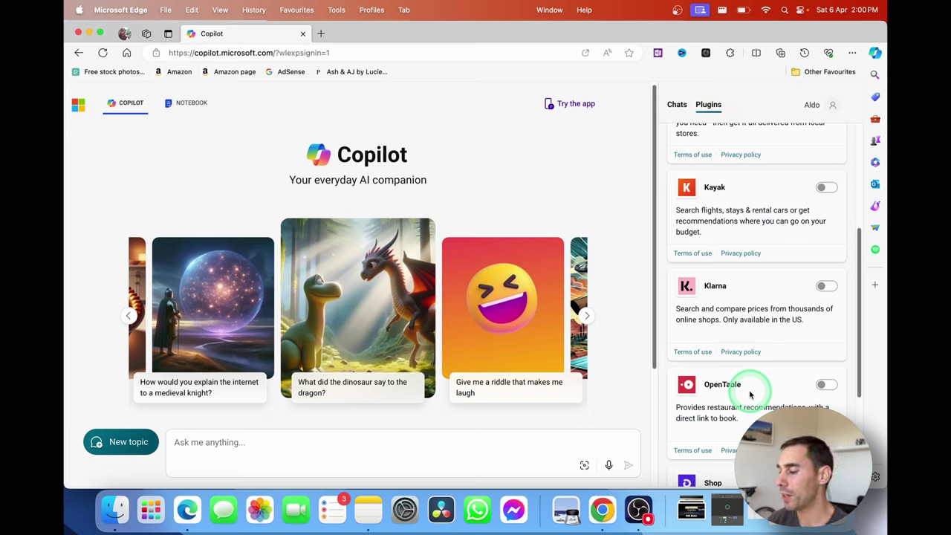
scroll(753, 383, down, 5)
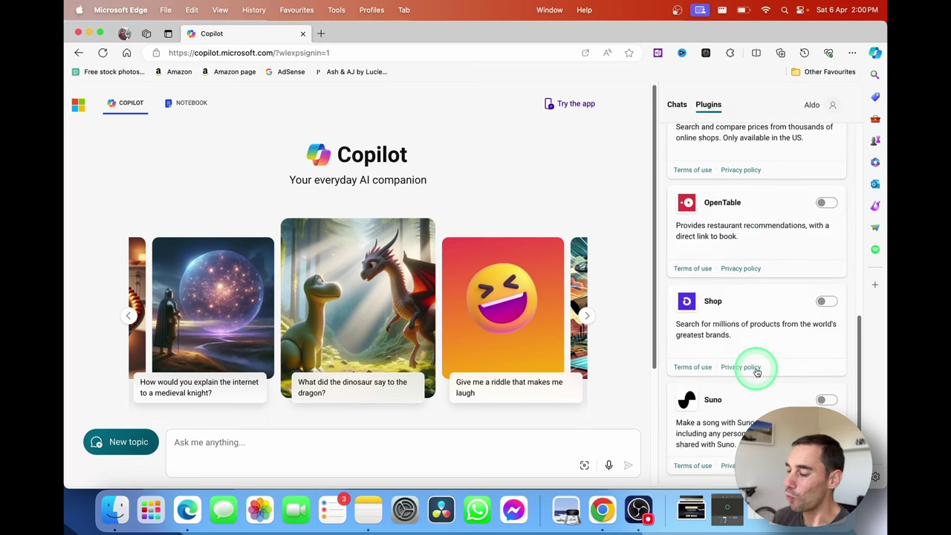
click(828, 400)
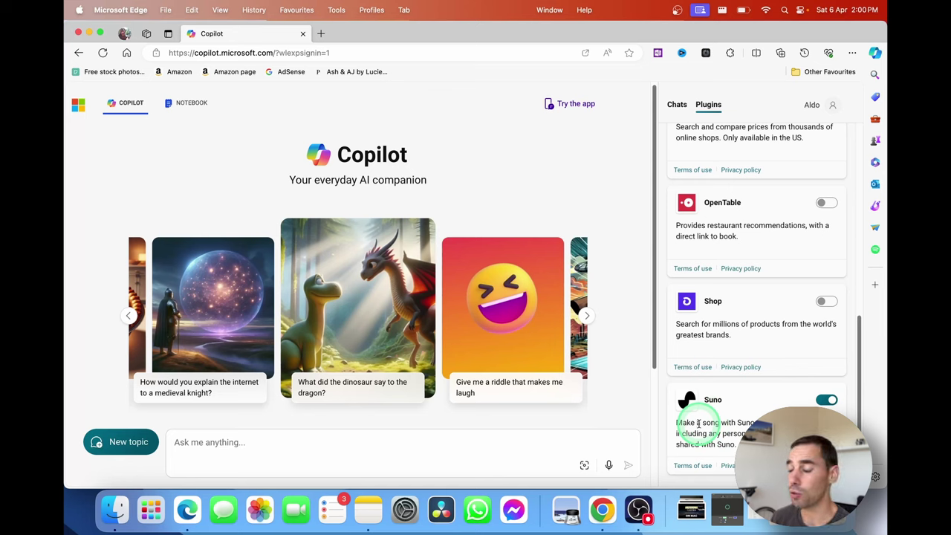
Request 'write me a happy song abou a similing fox' from the Suno plugin.
click(429, 444)
text(write me a ha)
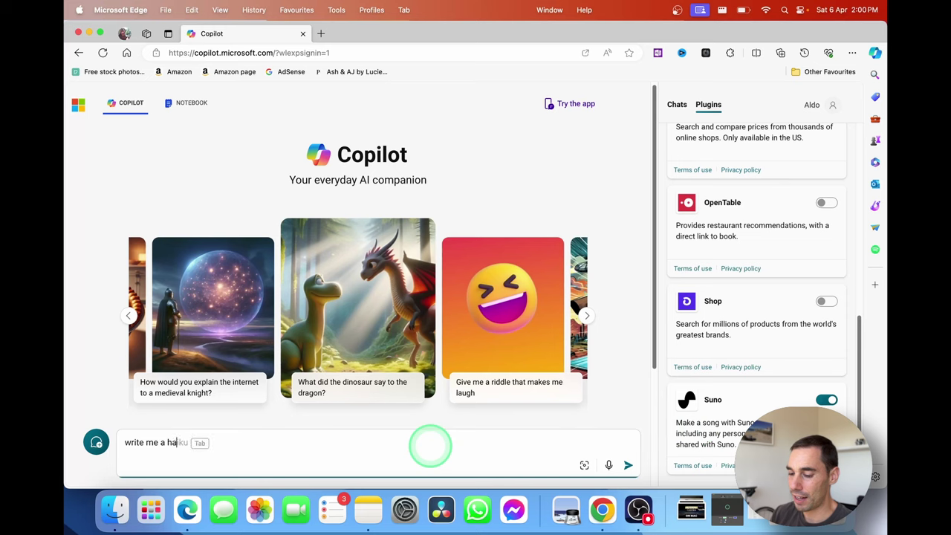
text(ppy song abou a)
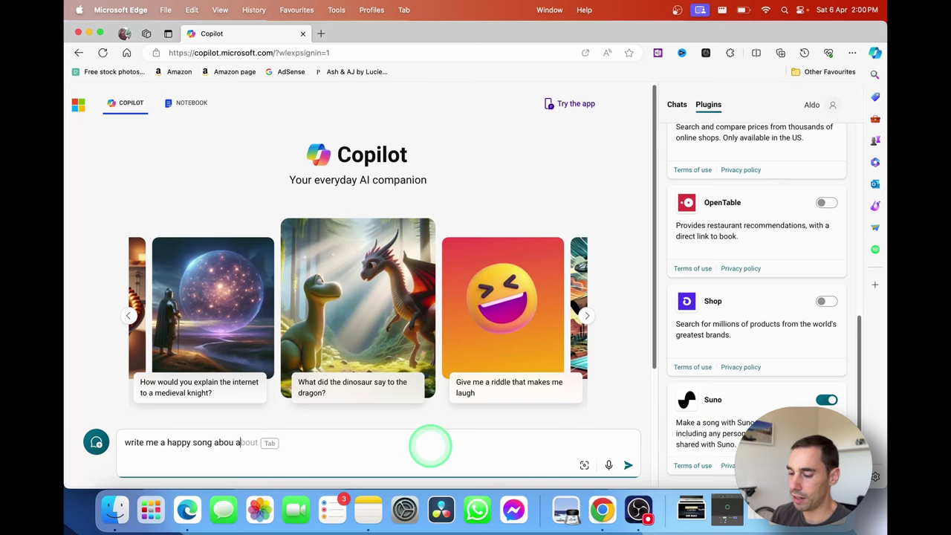
text( similing )
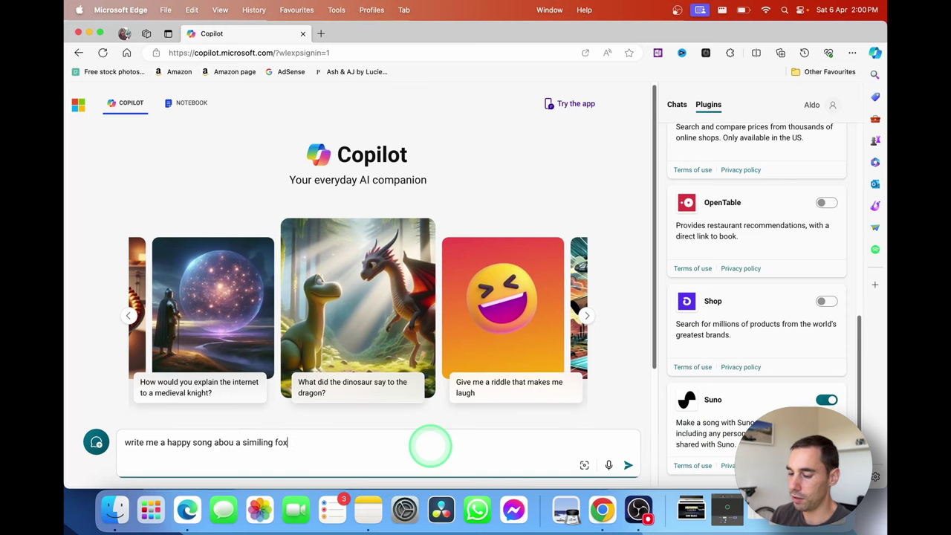
text(fox)
key(Return)
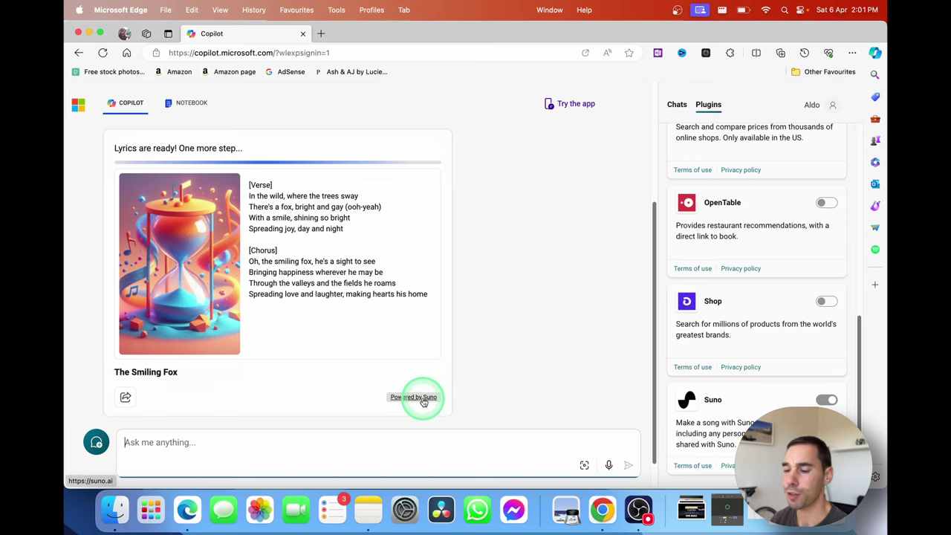
Tick the covered topics, Accessing copilot through Creating a song, in the Notes checklist, then return to Copilot.
key(fn+q)
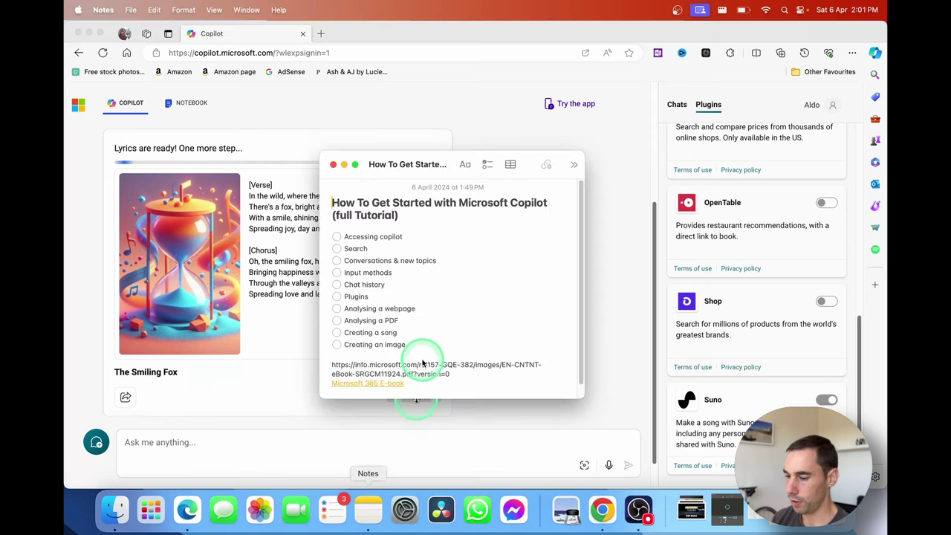
click(335, 239)
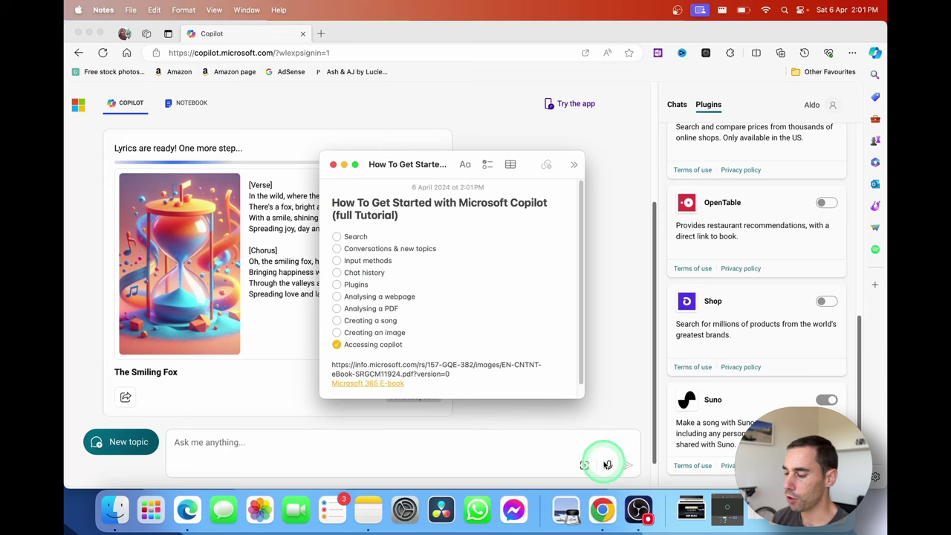
click(337, 261)
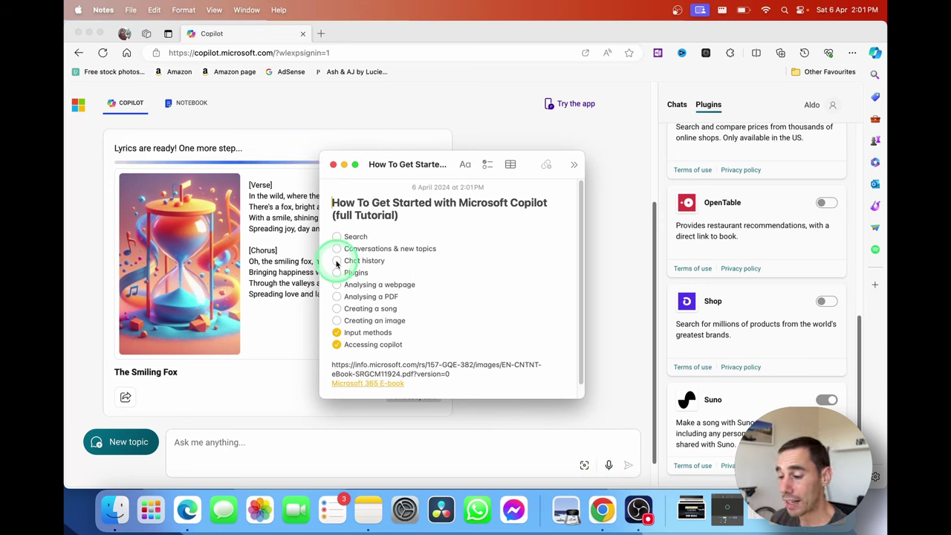
click(336, 261)
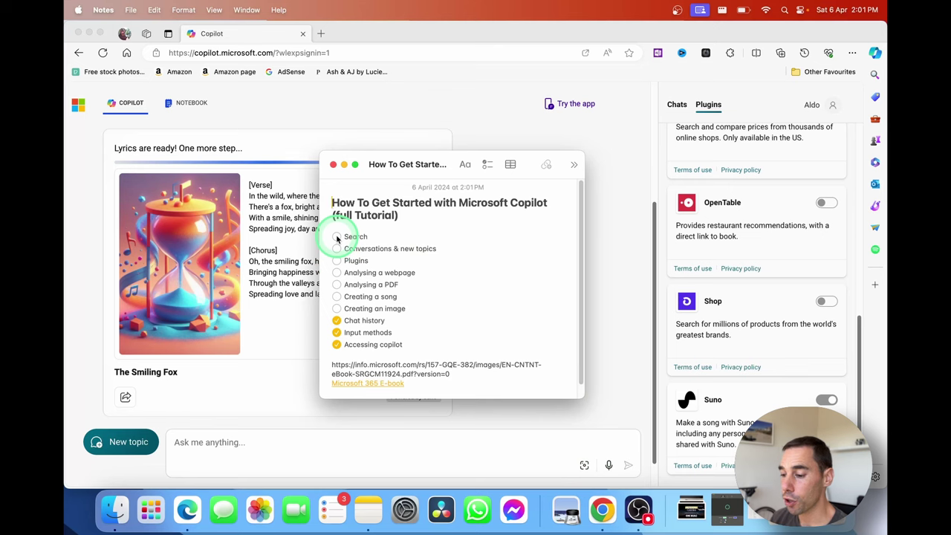
click(336, 237)
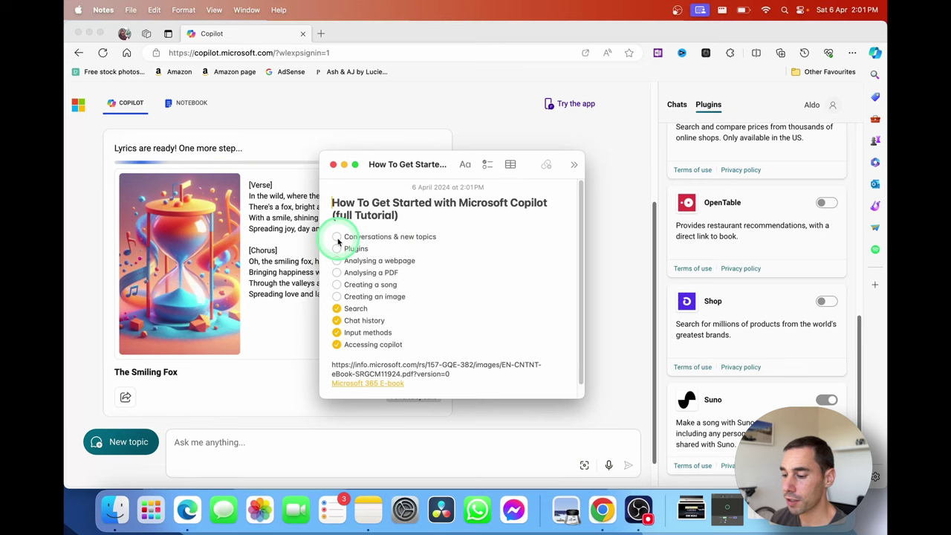
click(337, 237)
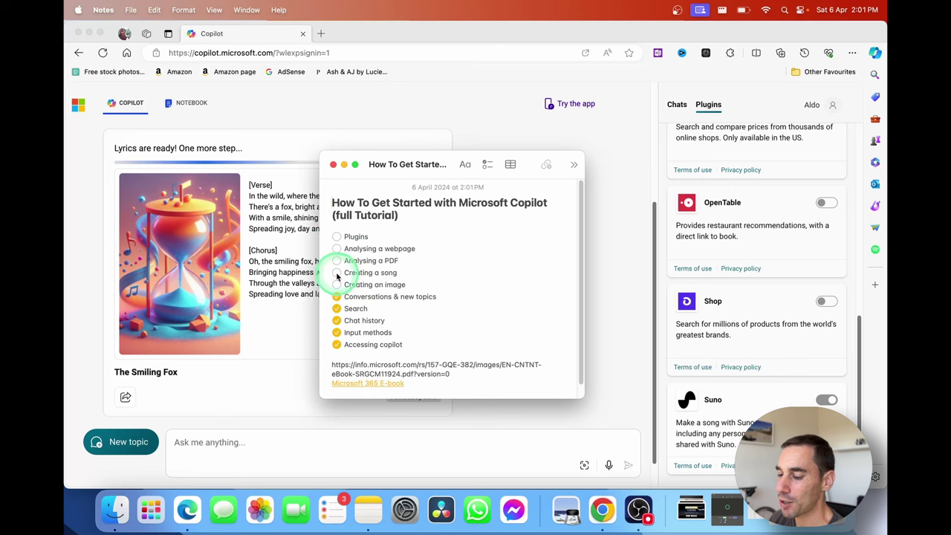
click(337, 273)
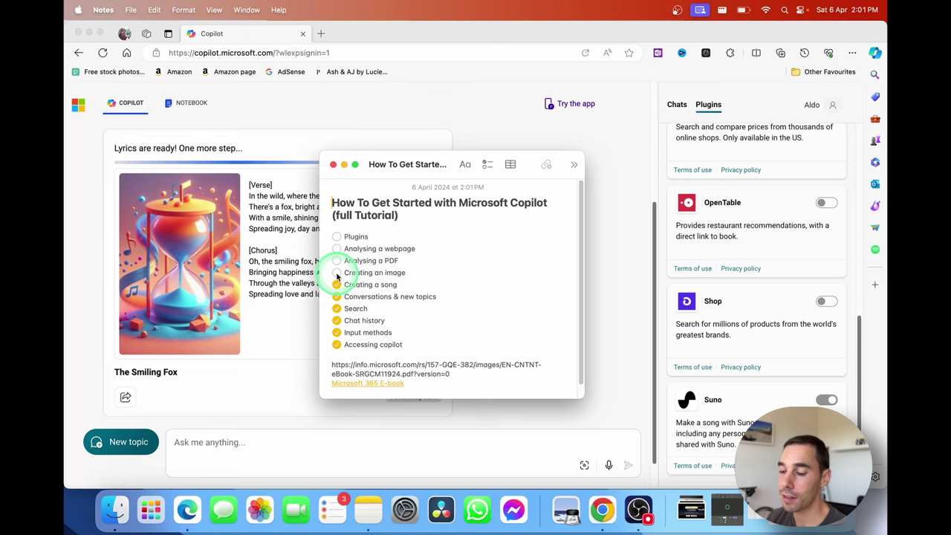
click(247, 34)
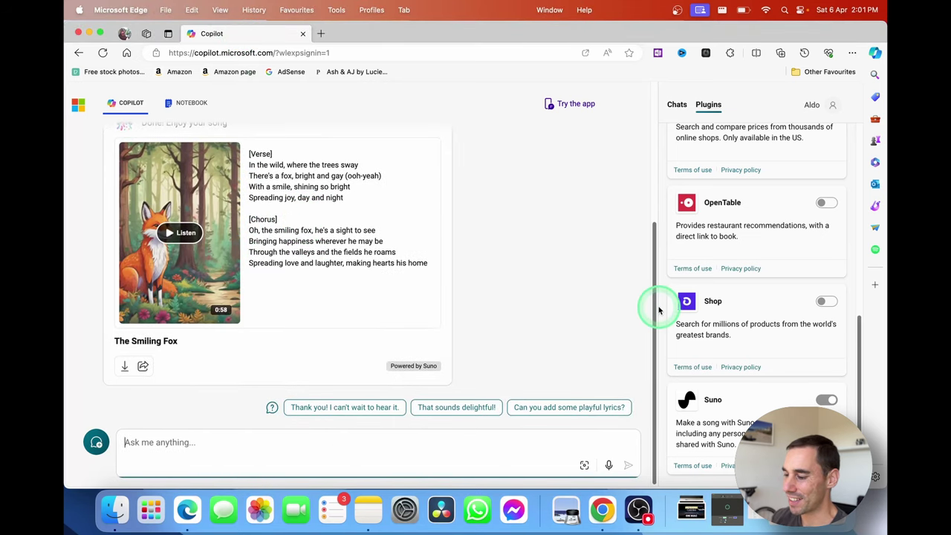
Download The Smiling Fox song from its card as an MP4 file.
scroll(654, 301, up, 1)
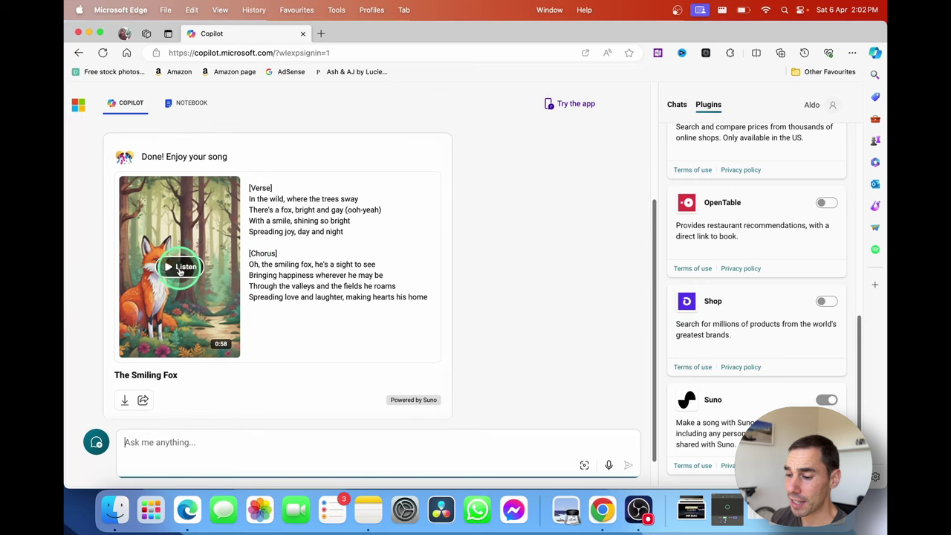
click(126, 402)
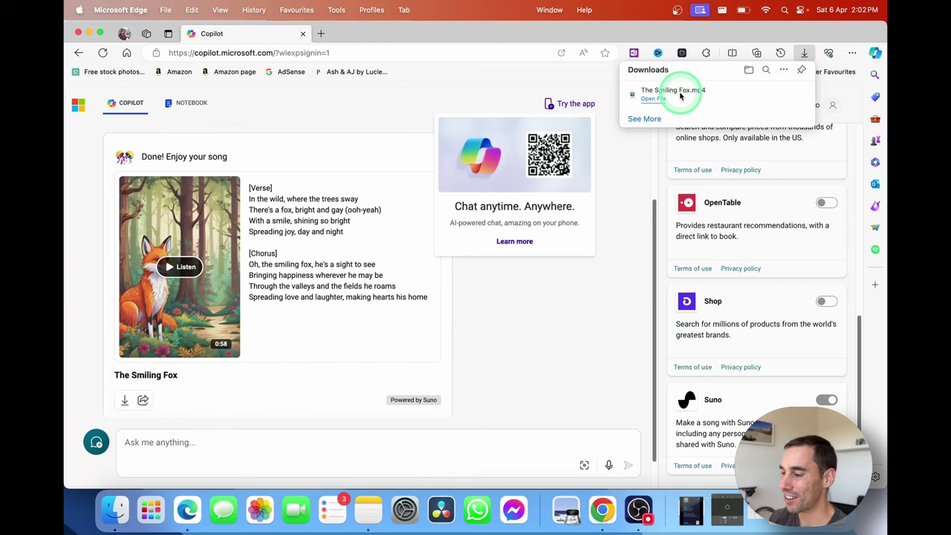
click(560, 301)
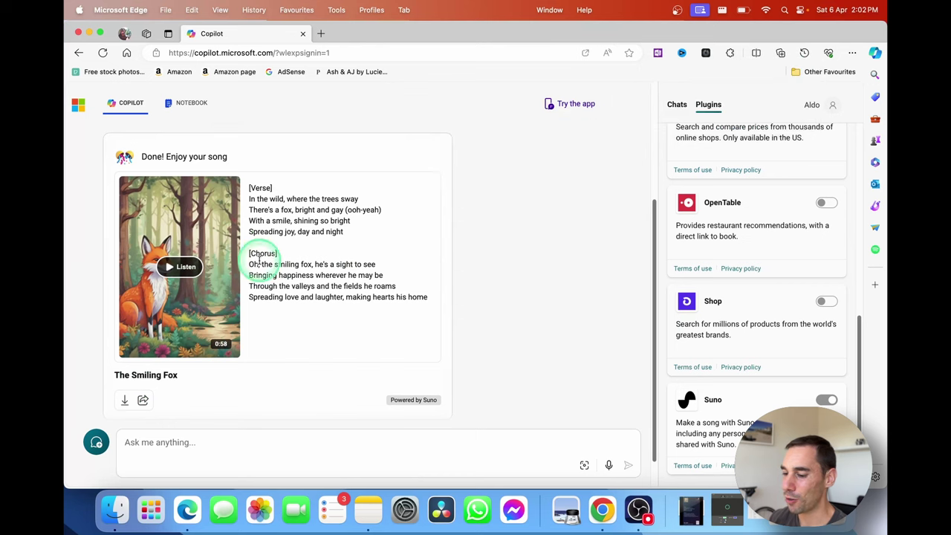
Play the fox song with the volume raised, pause it at 0:17, and bring back the Notes checklist.
click(179, 267)
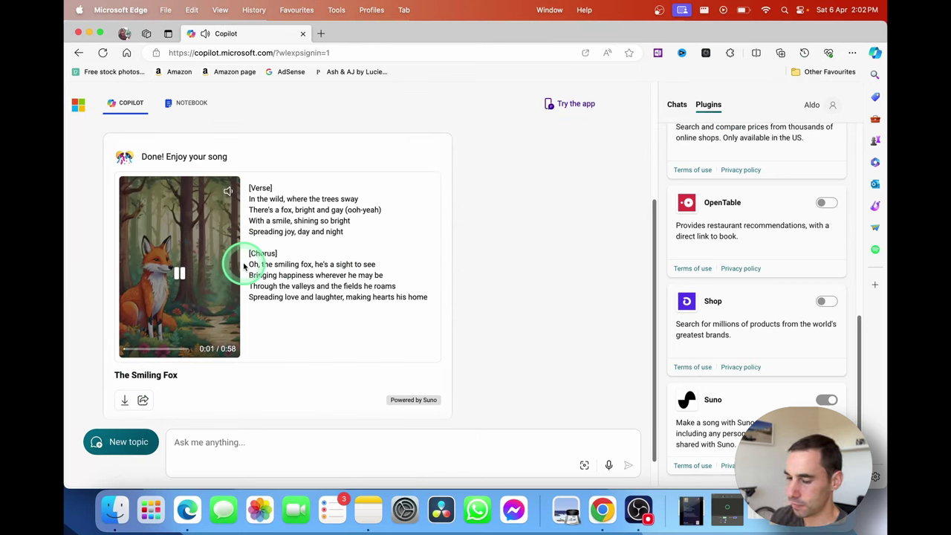
key(XF86AudioRaiseVolume)
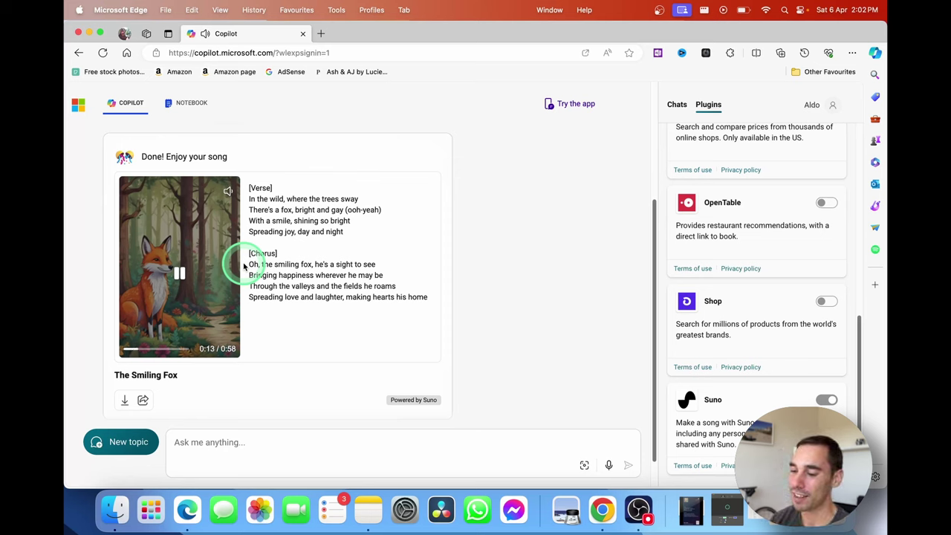
click(180, 274)
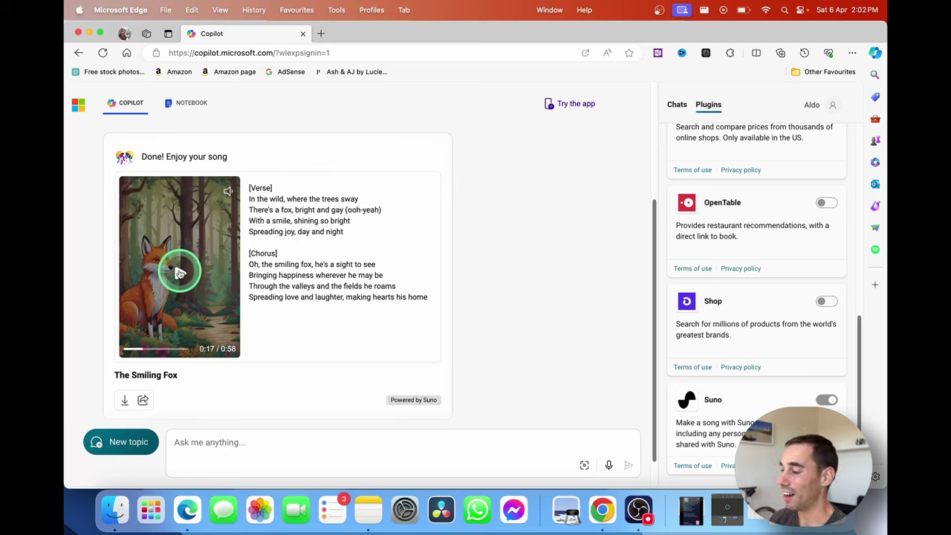
key(super+Tab)
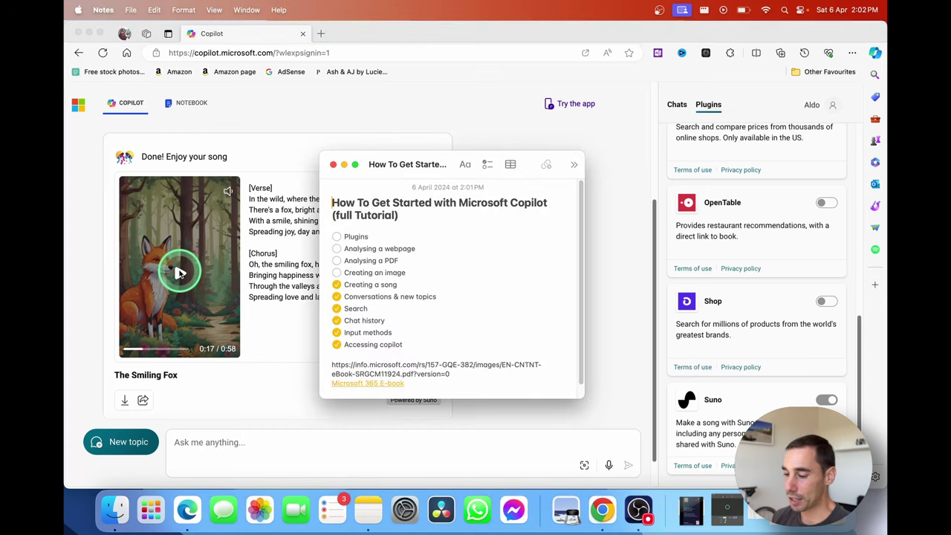
Tick Plugins on the Notes checklist, then return to Copilot's Ask me anything box.
click(338, 238)
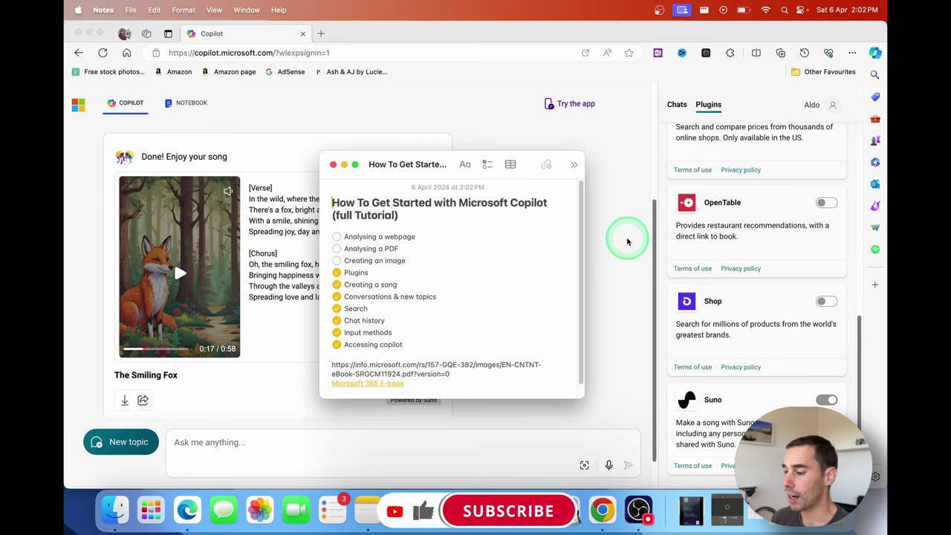
click(464, 423)
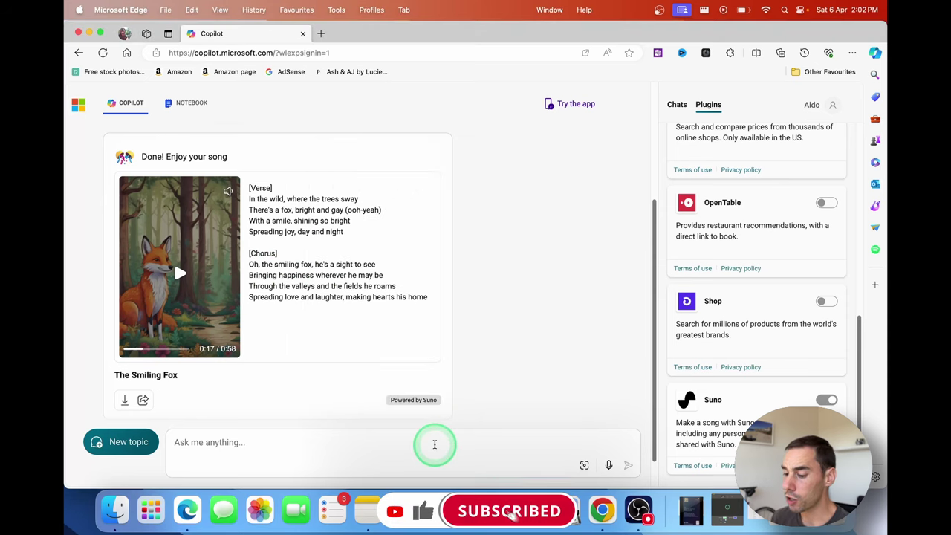
click(435, 445)
Send the prompt for a fox partying with animal friends, then expand the fox song chat in Recents.
text(create a image of that fun similing fox having a party with it's animal friends)
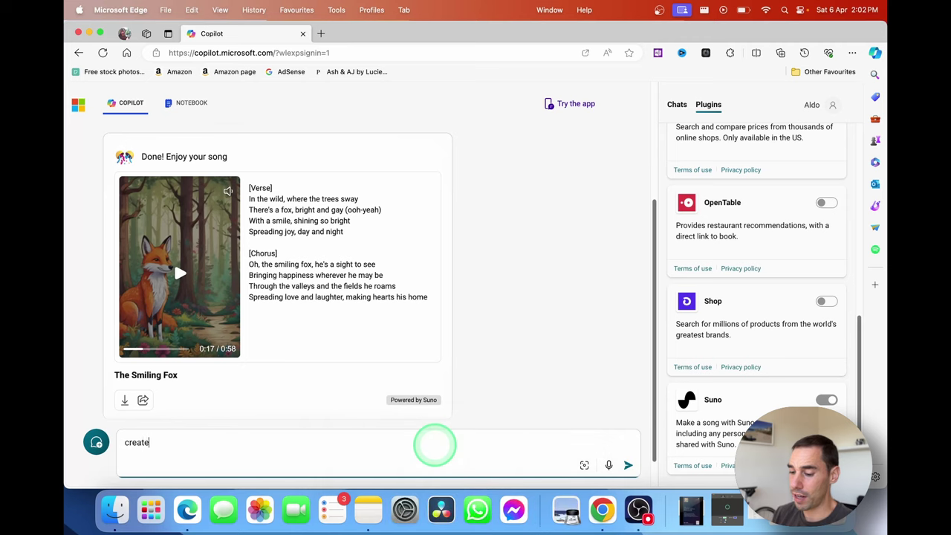
key(Return)
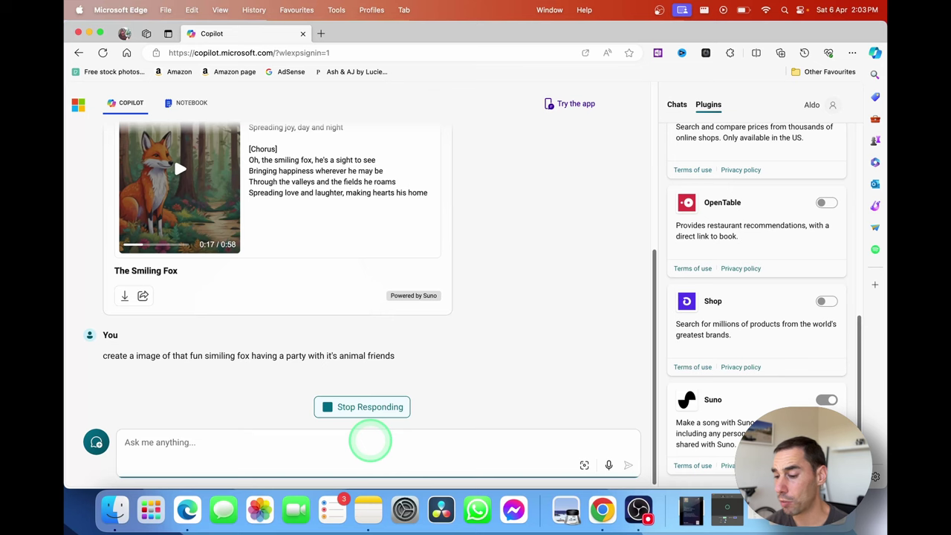
scroll(450, 300, up, 5)
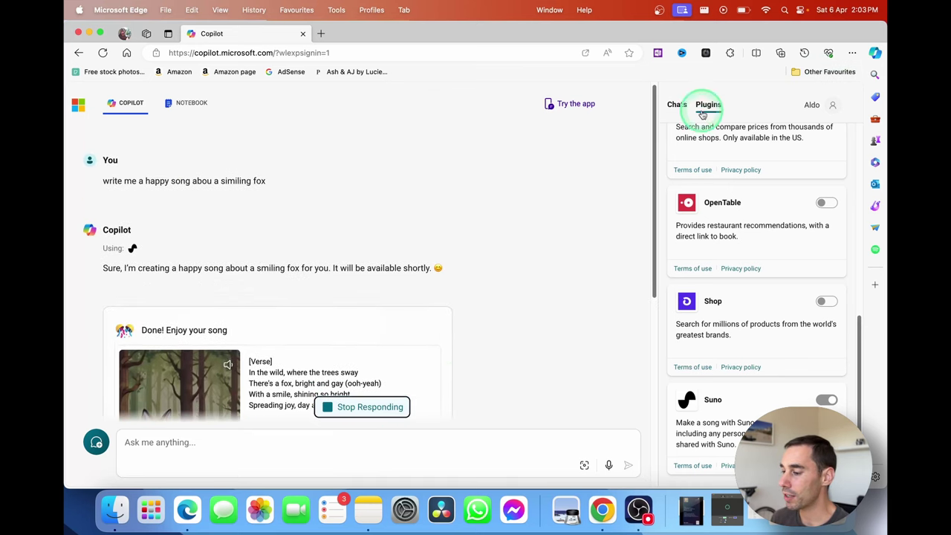
click(678, 104)
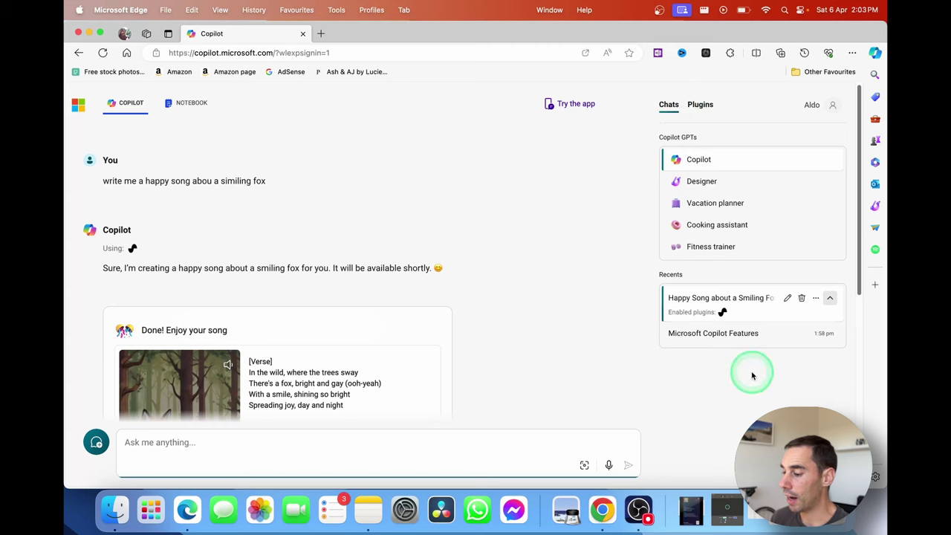
click(689, 301)
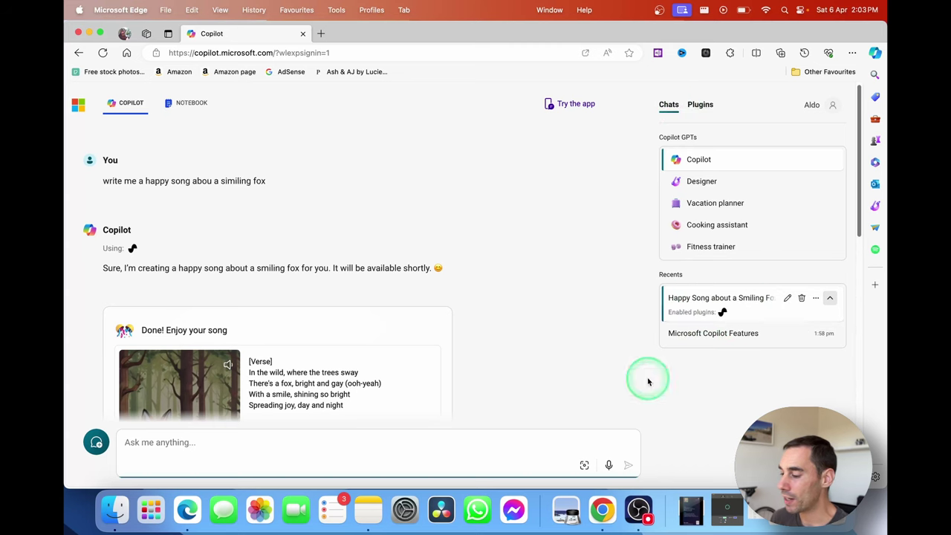
scroll(371, 346, down, 3)
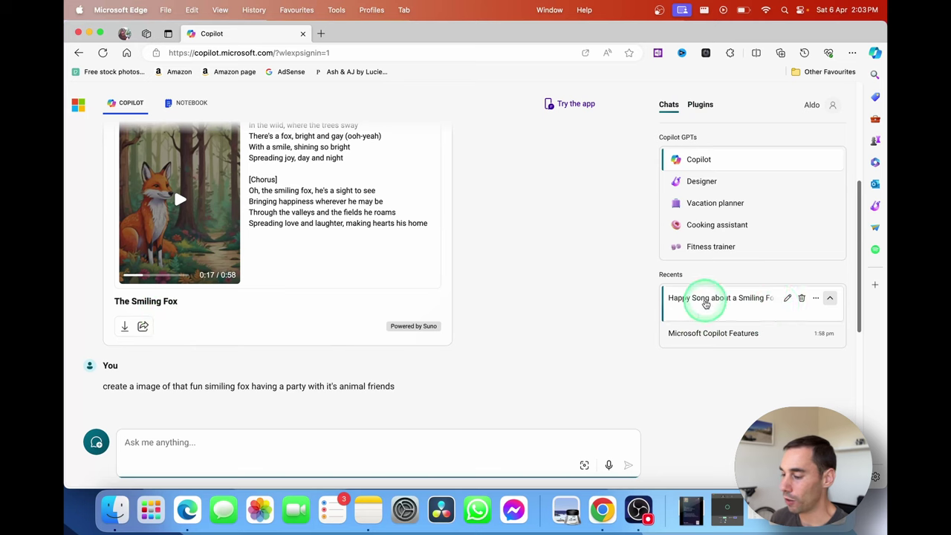
Retitle the Recents fox song chat 'The Smiling Fox', fixing the 'Similing' typo before confirming.
click(787, 298)
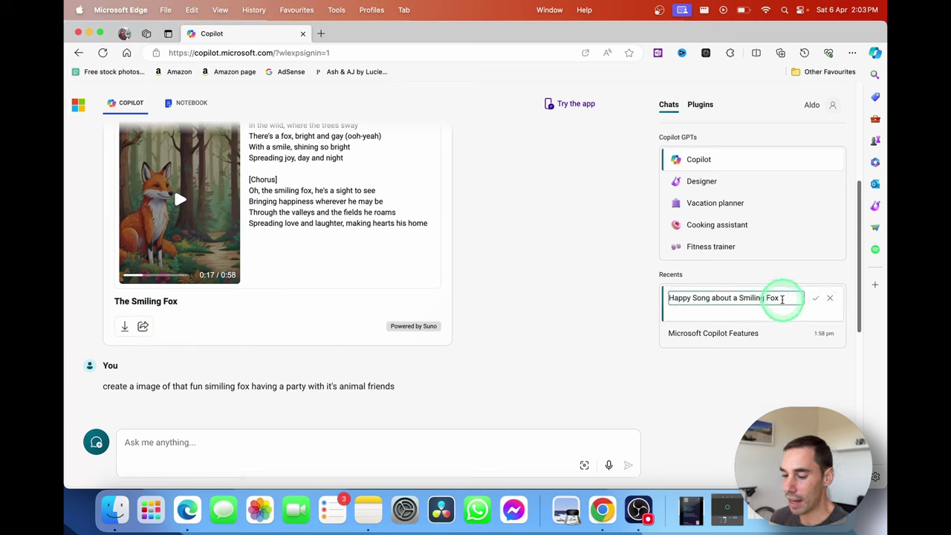
key(super+a)
text(The Similing )
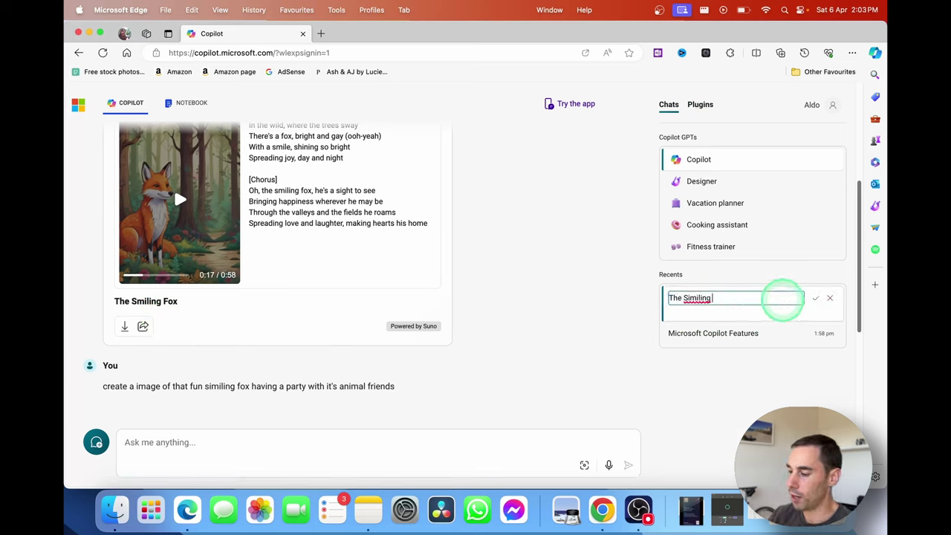
text(Fox)
double_click(706, 298)
text(Smiling)
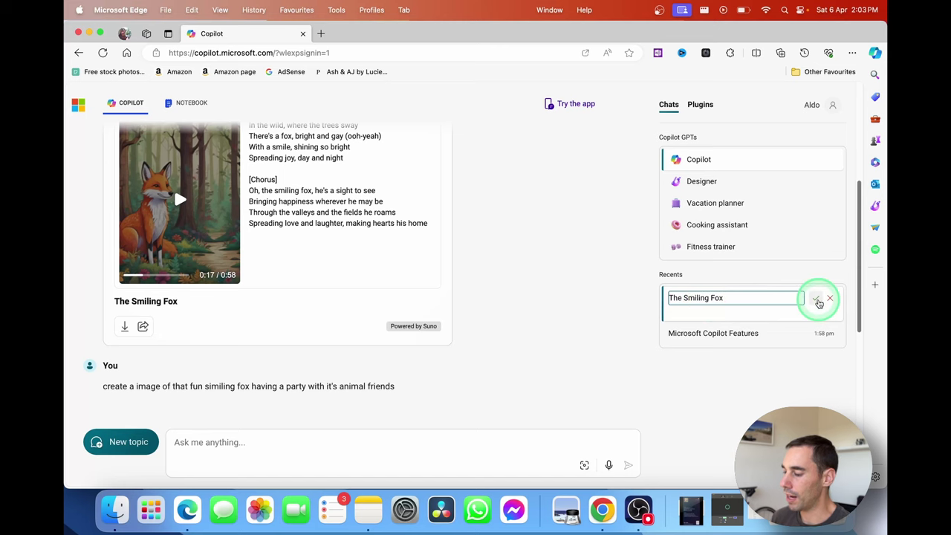
click(818, 299)
Scroll through the four fox party images and open the top-left one in the Designer viewer.
scroll(407, 297, down, 5)
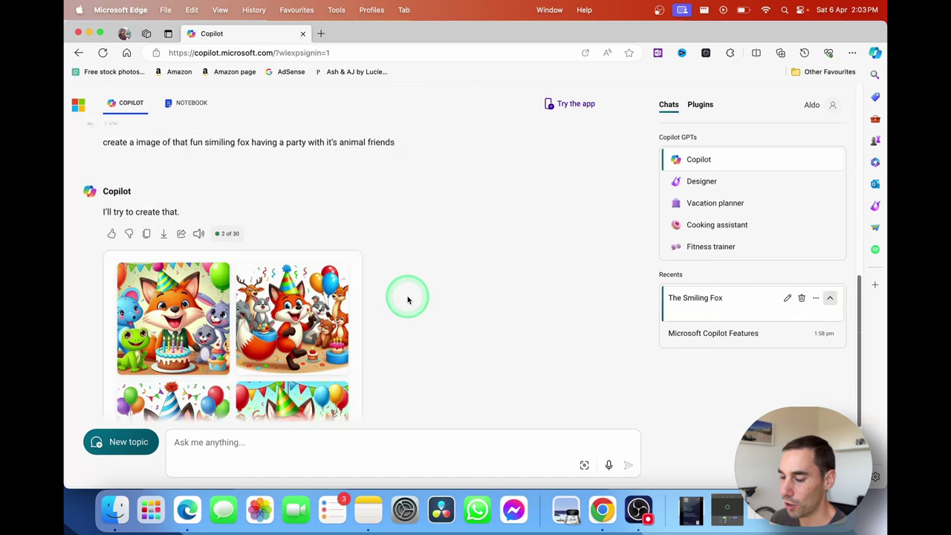
scroll(408, 299, down, 3)
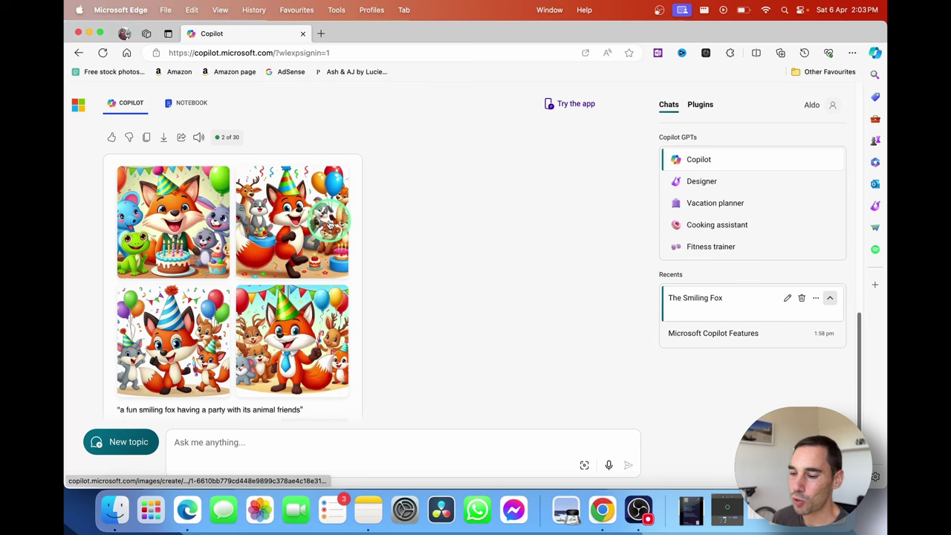
scroll(329, 223, down, 1)
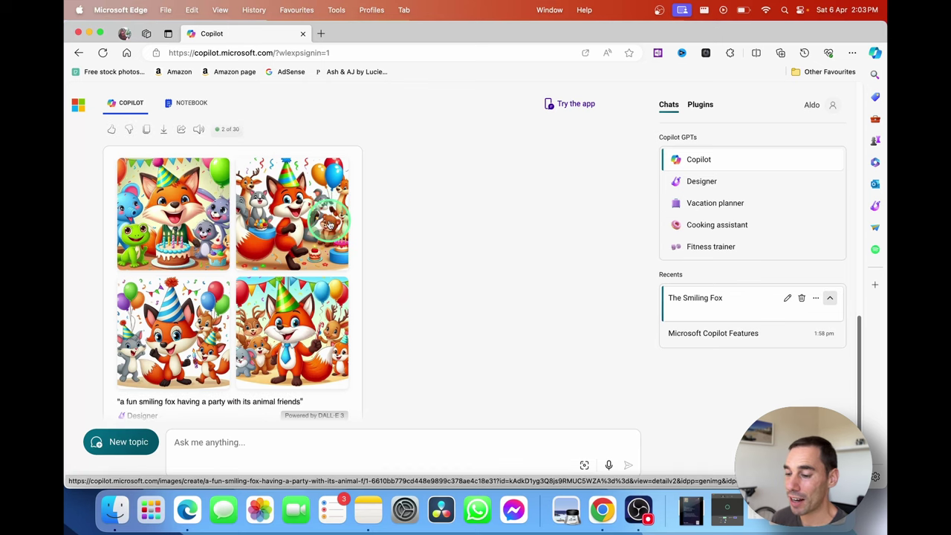
scroll(329, 223, down, 1)
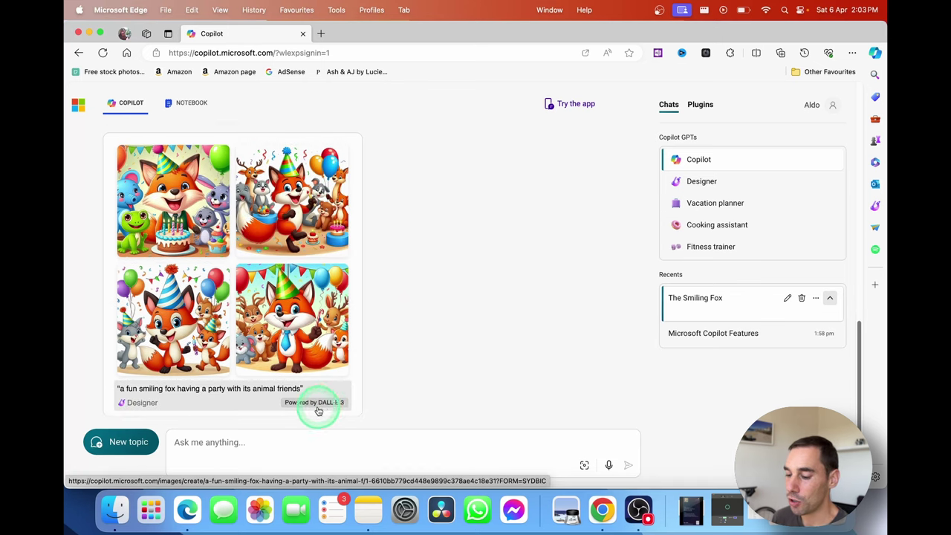
scroll(243, 357, up, 2)
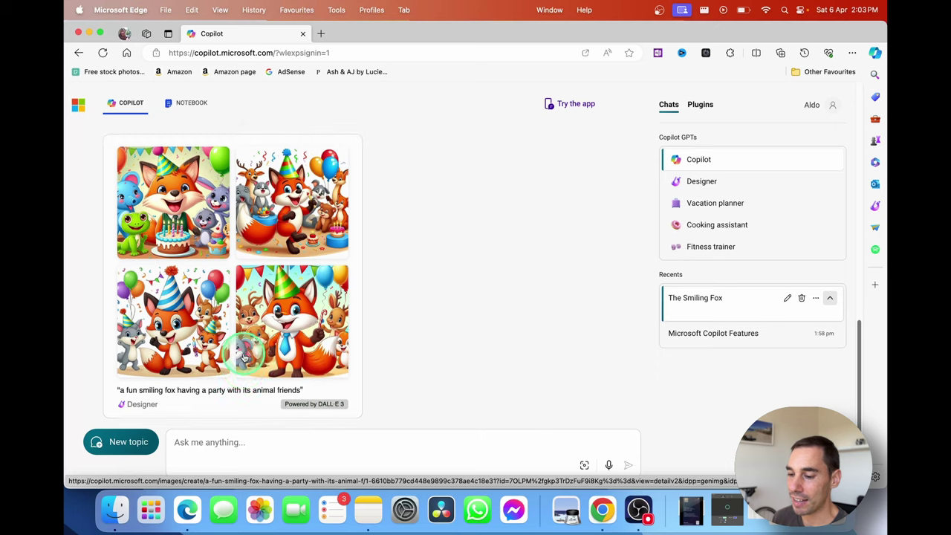
click(185, 239)
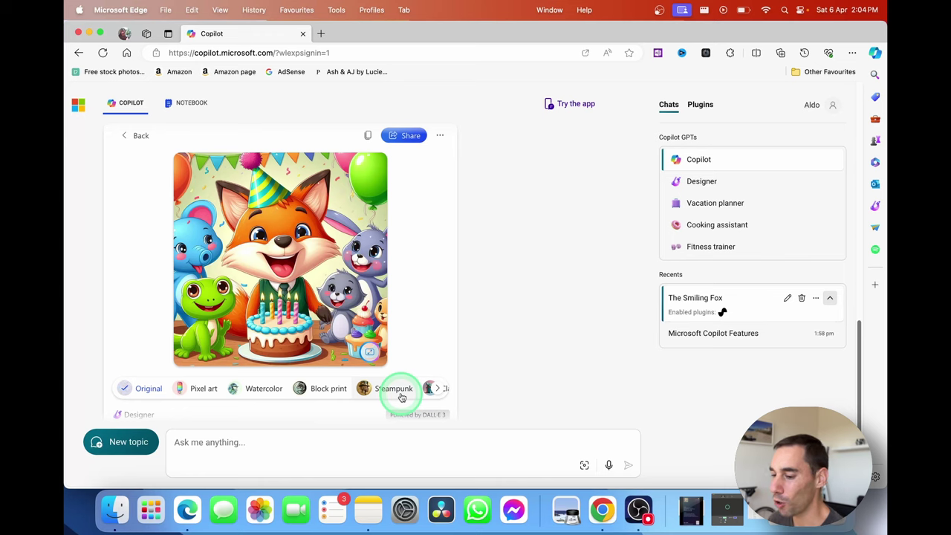
Tick Creating an image on the Notes tutorial checklist and return to Copilot in Edge.
key(super+Tab)
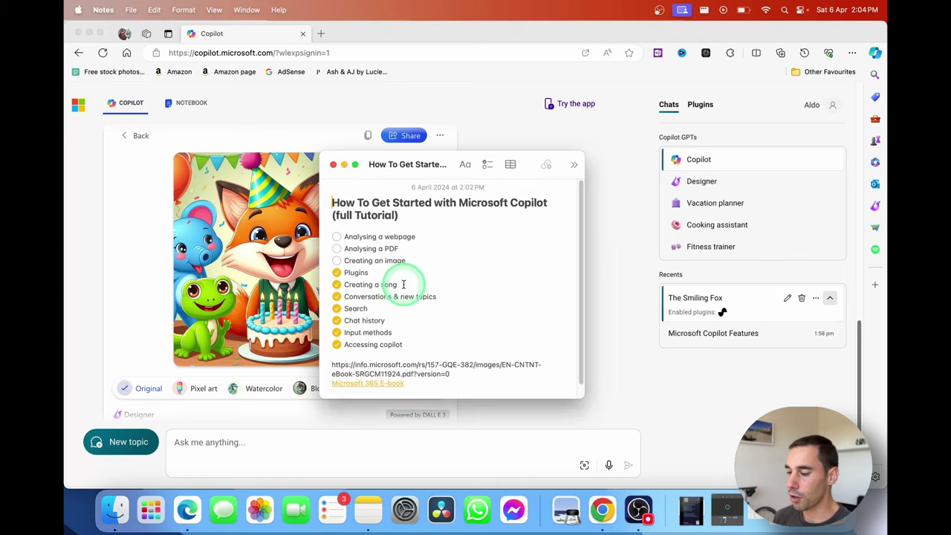
click(338, 262)
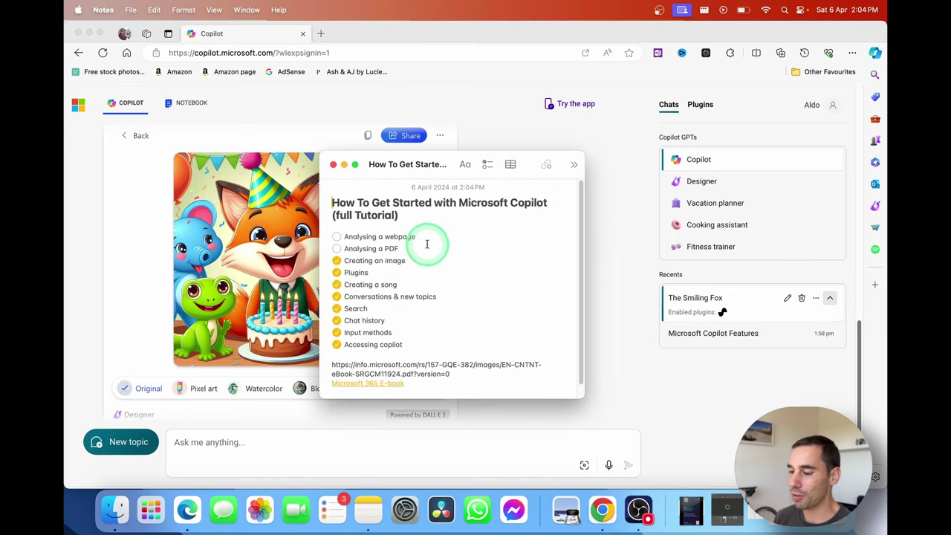
click(622, 272)
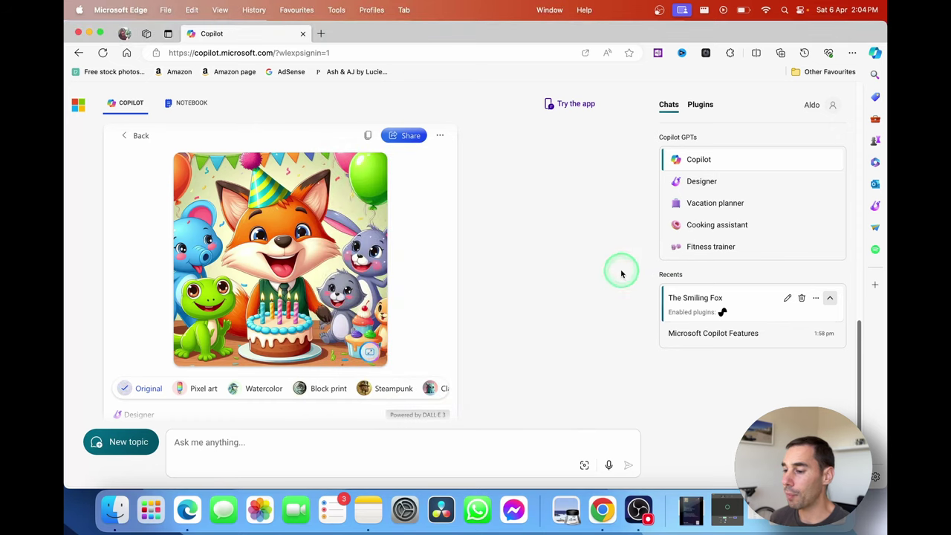
Open Edge's Copilot sidebar, view the page Insights, then refresh back to the Chat view.
click(875, 53)
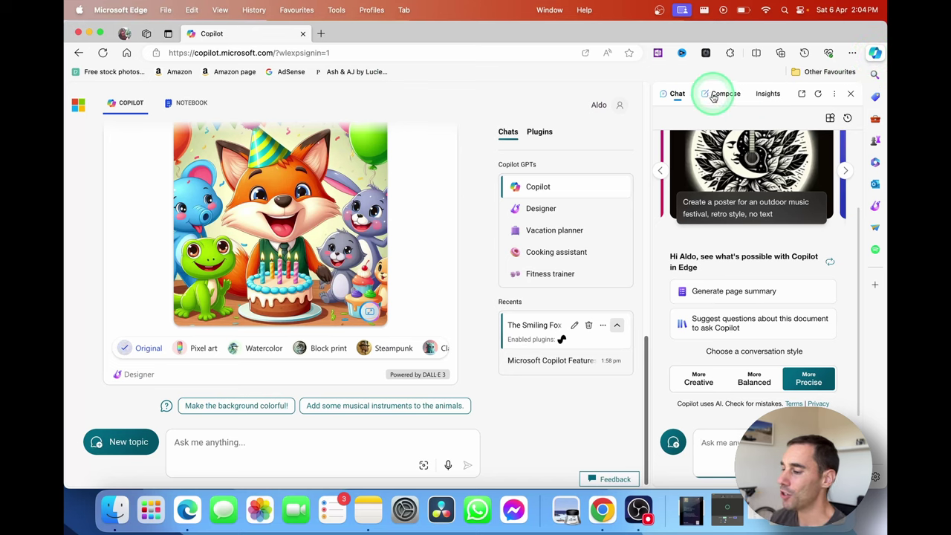
click(766, 95)
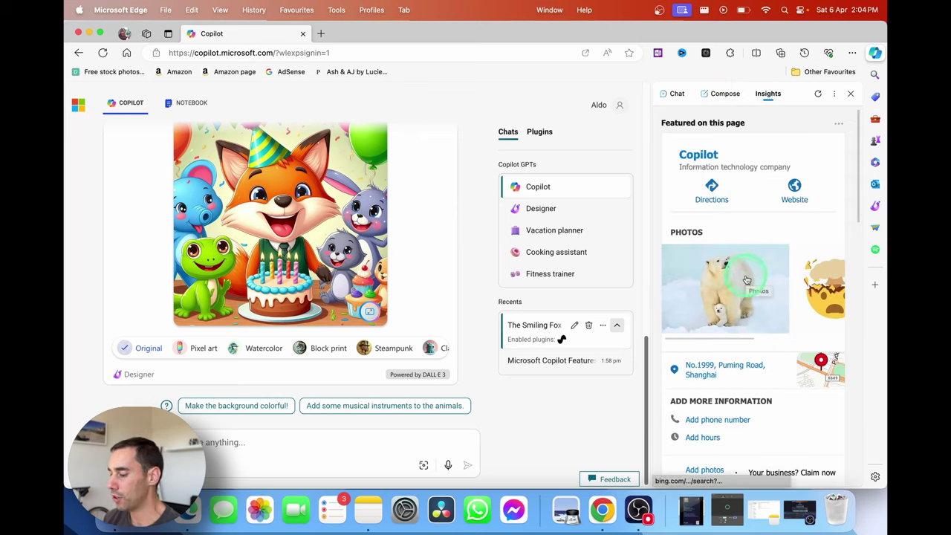
click(819, 93)
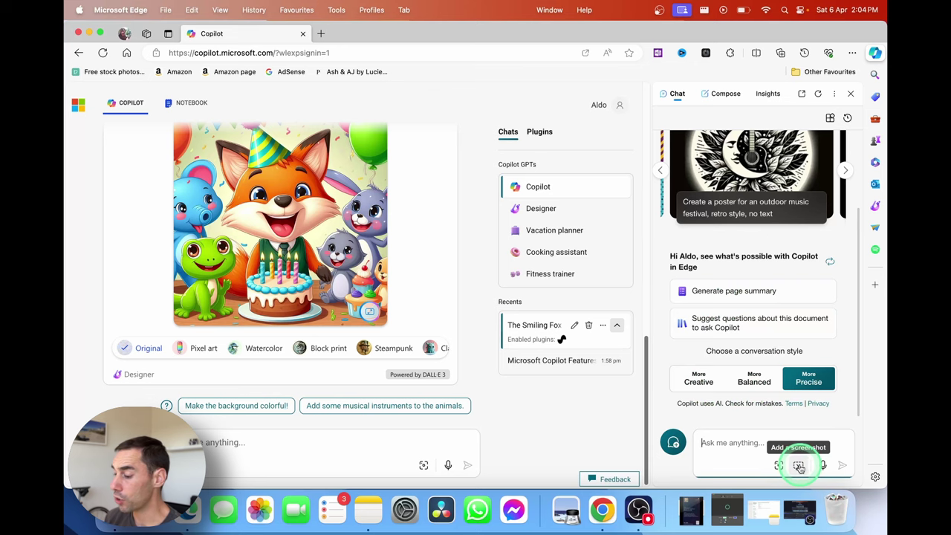
Start a new topic and attach a screenshot of the Copilot logo marked with a red arrow.
click(90, 443)
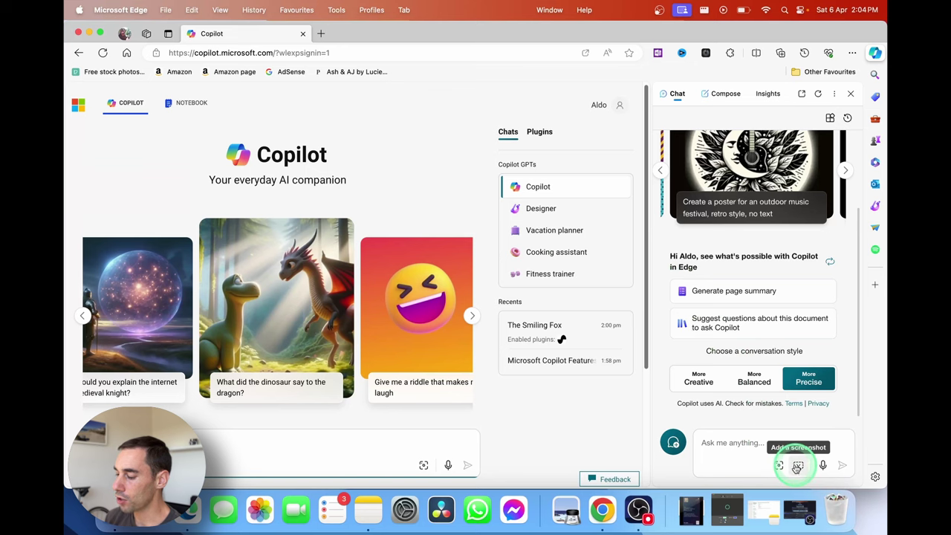
click(798, 466)
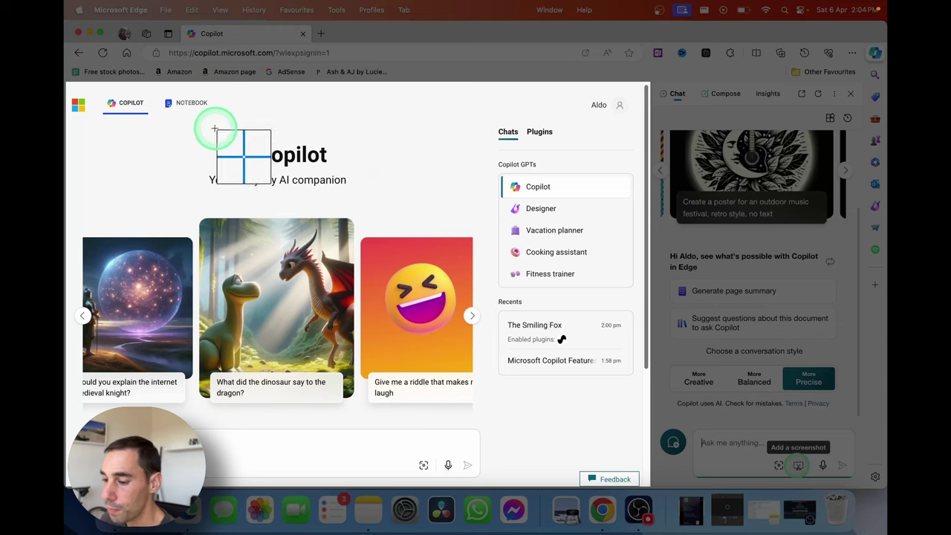
mouse_move(218, 133)
mouse_down()
mouse_move(351, 174)
mouse_move(338, 172)
mouse_up()
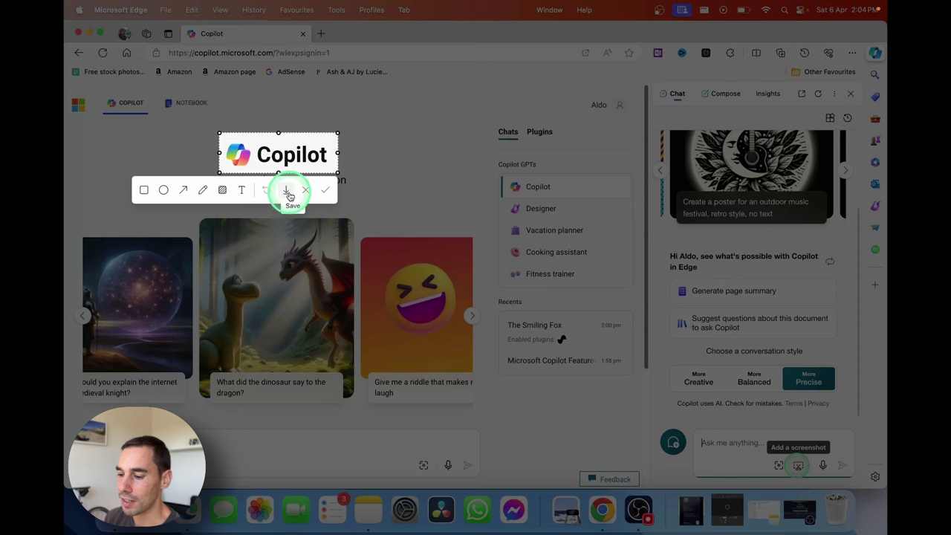
click(183, 189)
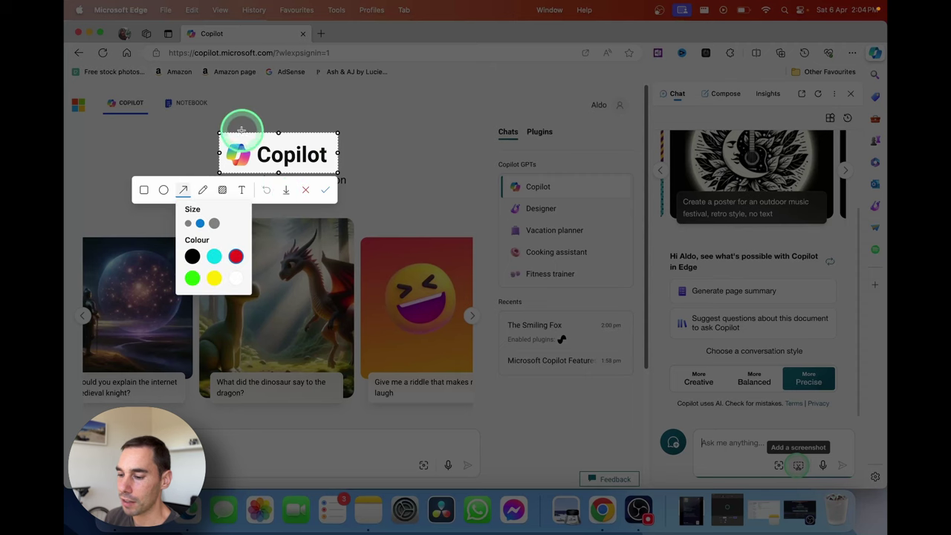
drag(324, 137, 275, 142)
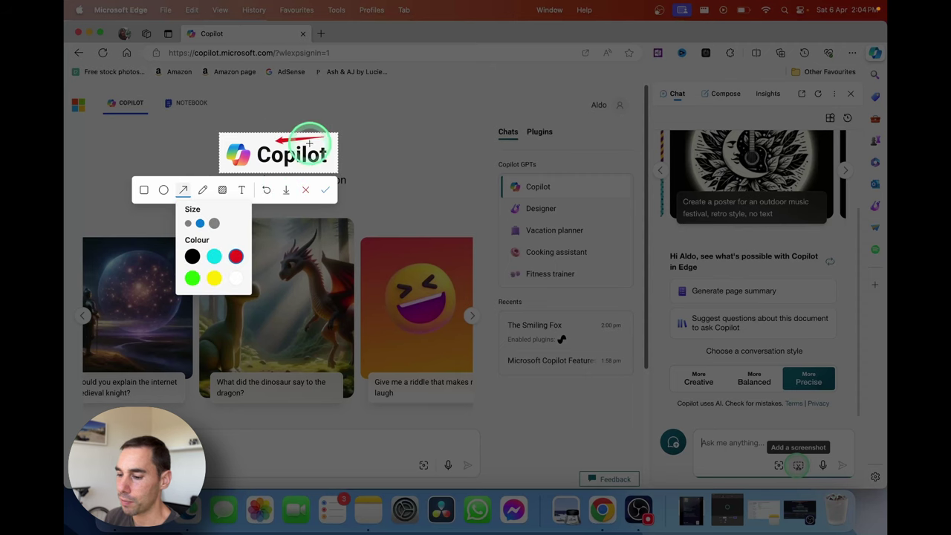
click(325, 191)
click(733, 407)
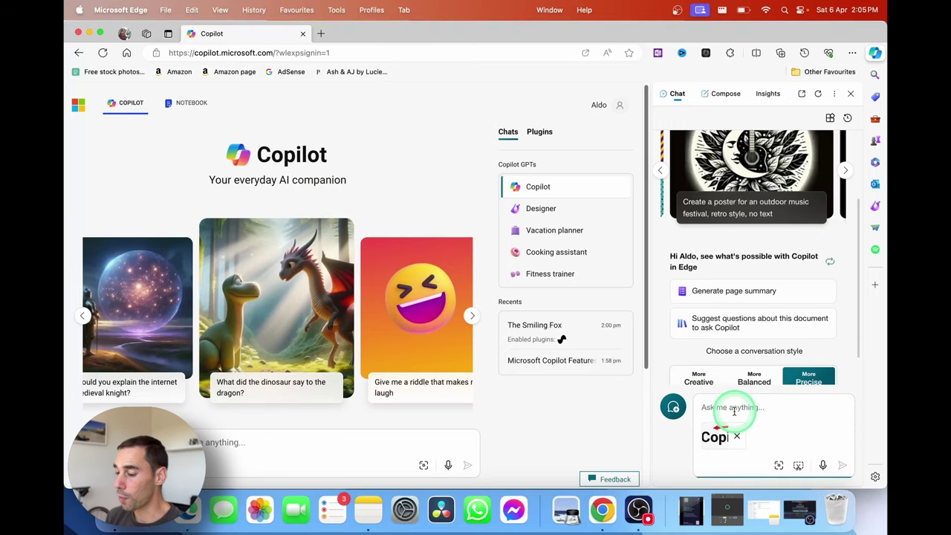
Ask the sidebar Copilot what the attached logo is and scroll through its GitHub Copilot answer.
text(waht)
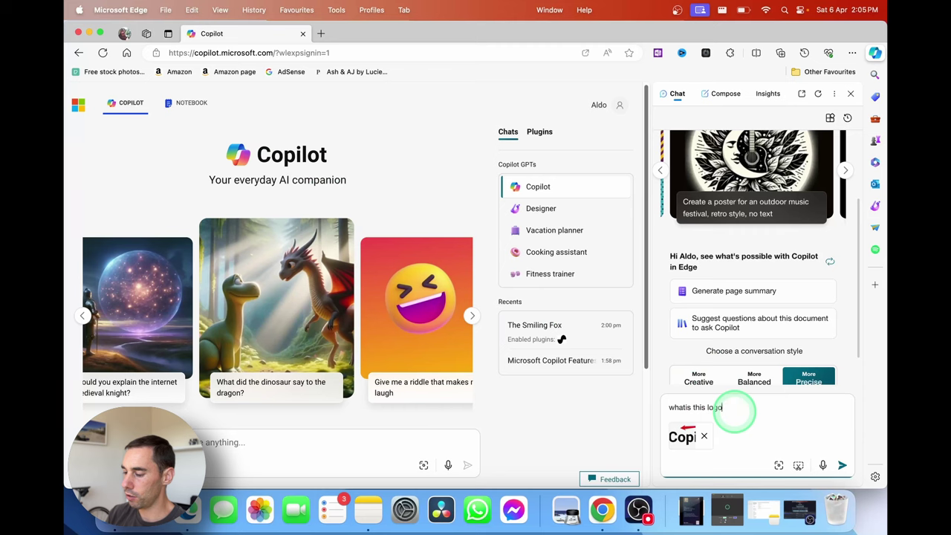
text(?)
key(Return)
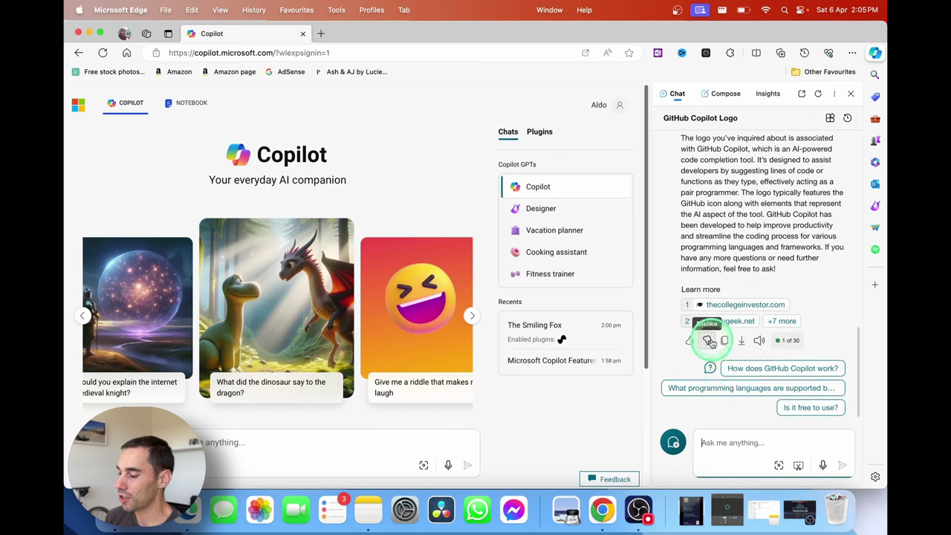
scroll(695, 346, down, 2)
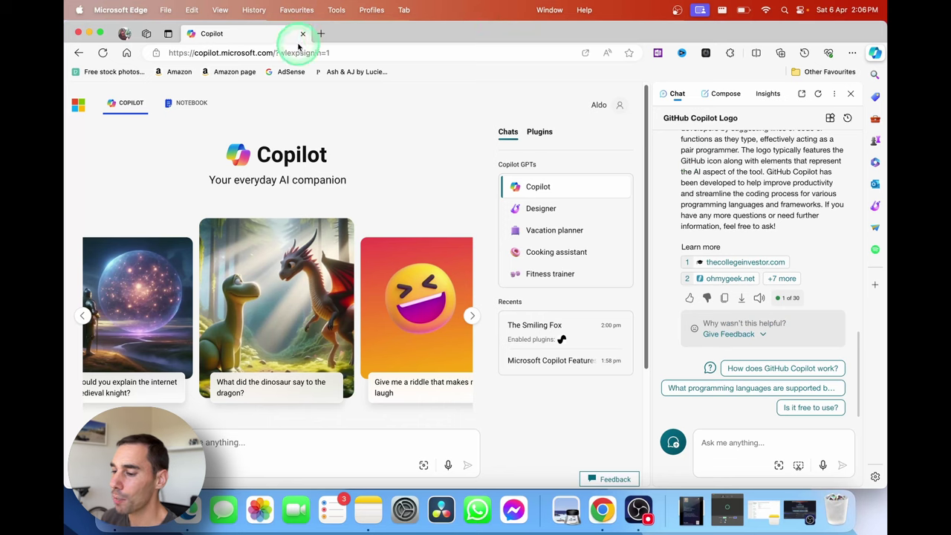
Open LinkedIn in a new tab from the 'lin' suggestion and refresh the Copilot sidebar chat.
click(322, 34)
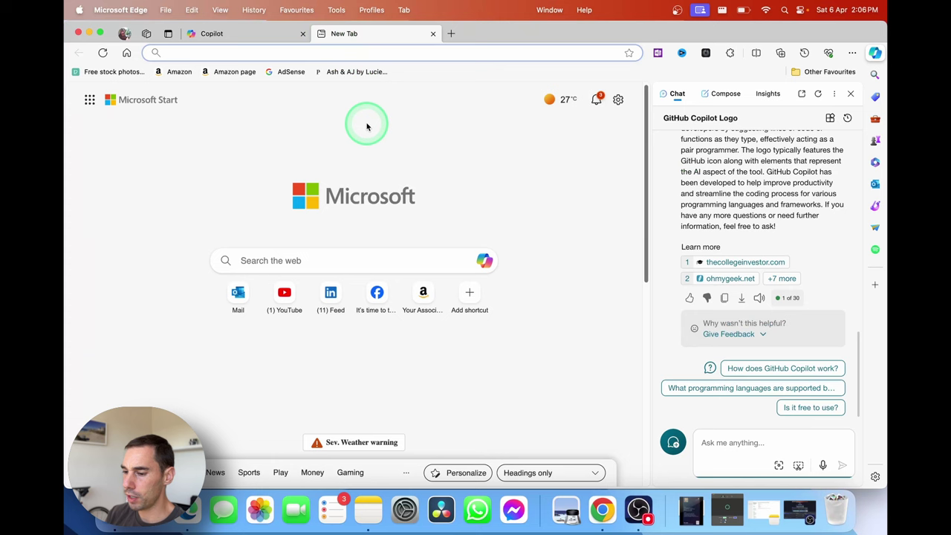
text(link)
key(Return)
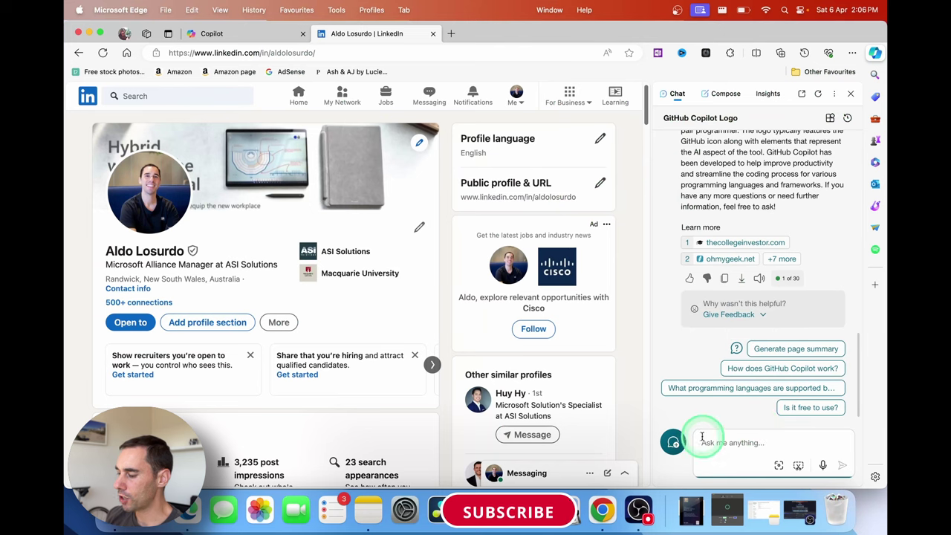
click(818, 94)
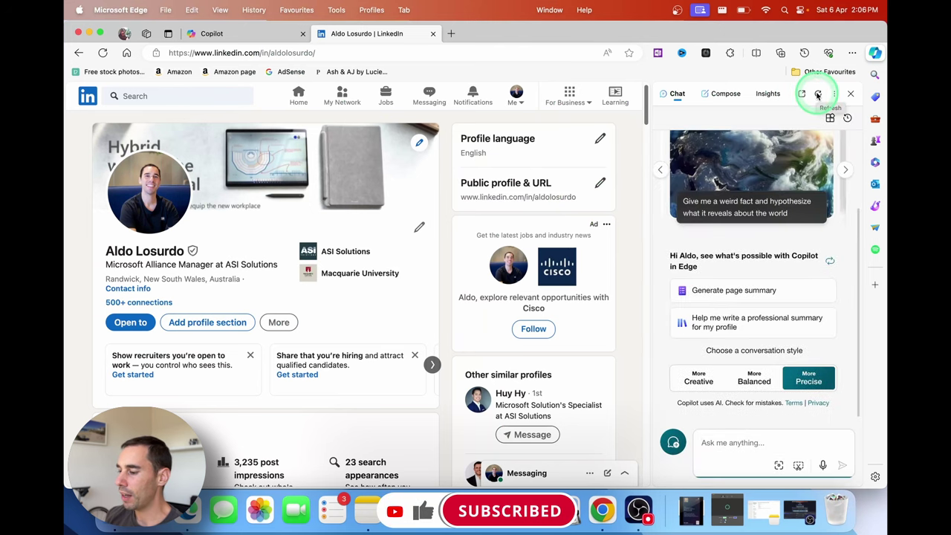
Generate a summary of the open LinkedIn profile, dismiss the no-save notice, and read it through.
click(749, 293)
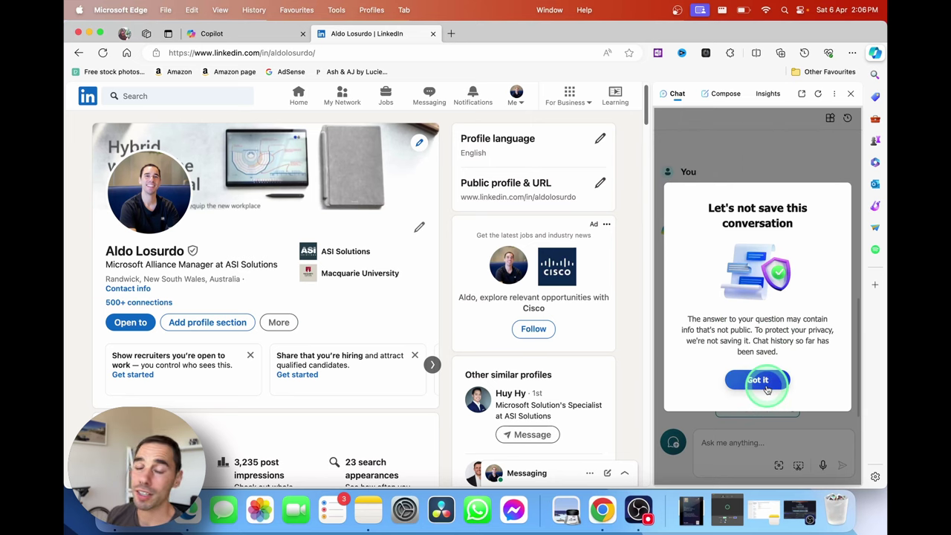
click(758, 380)
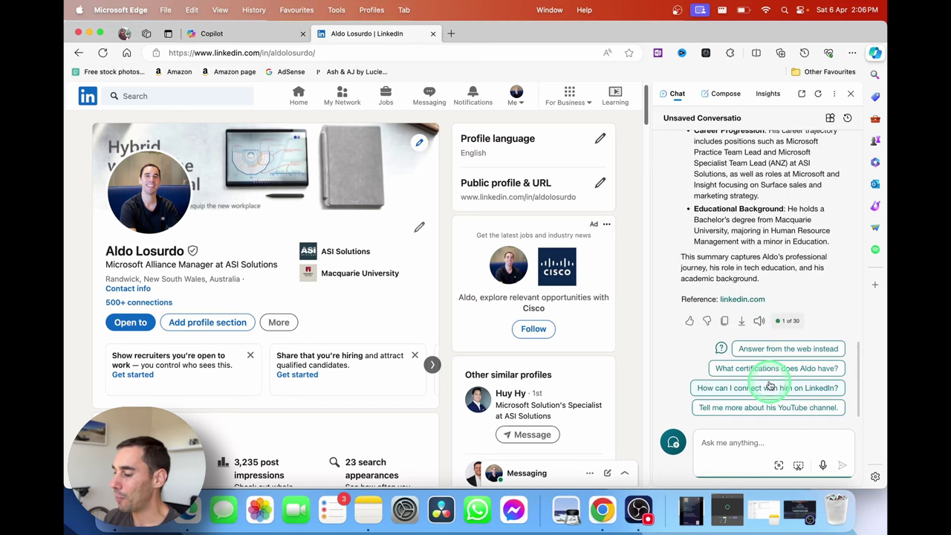
scroll(761, 346, up, 5)
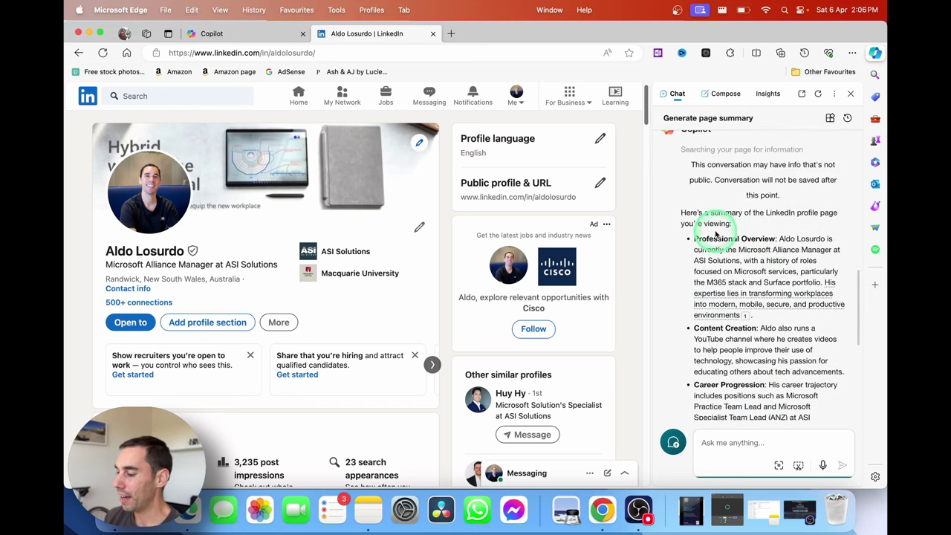
scroll(754, 329, down, 2)
scroll(755, 327, down, 5)
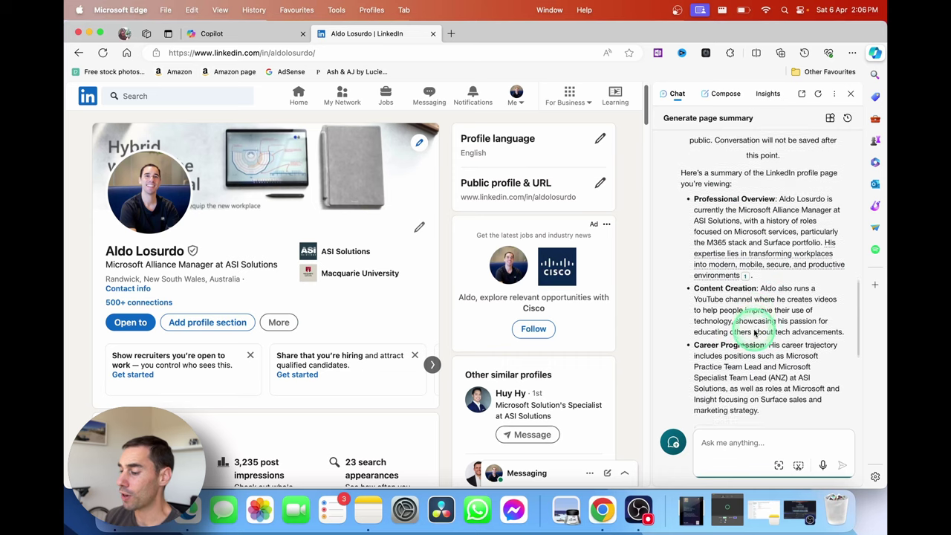
scroll(754, 327, down, 8)
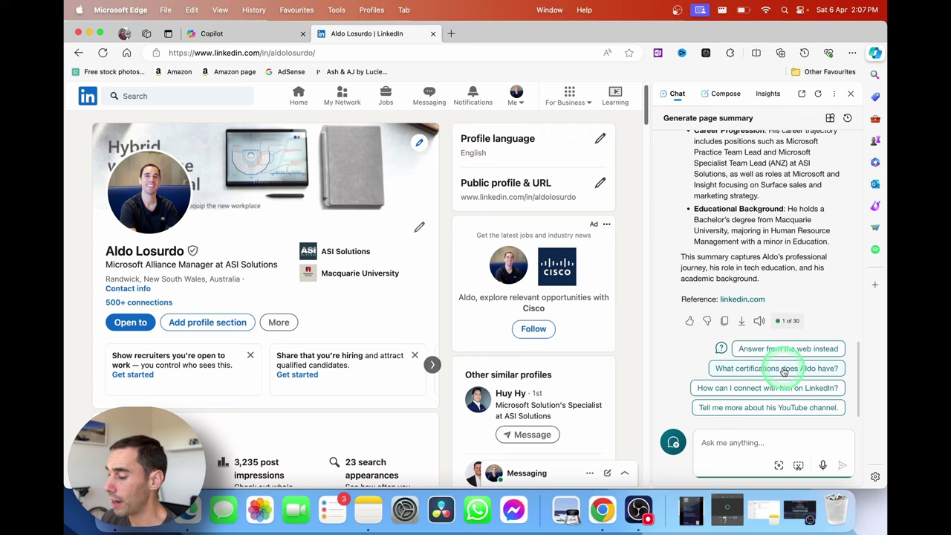
Ask Copilot which certifications the profile owner holds using the suggested question under the summary.
click(783, 369)
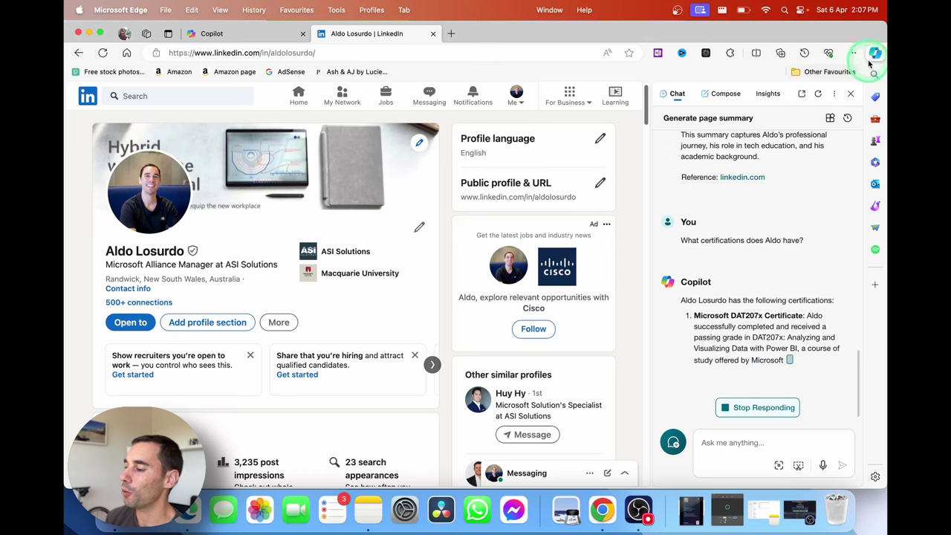
click(769, 443)
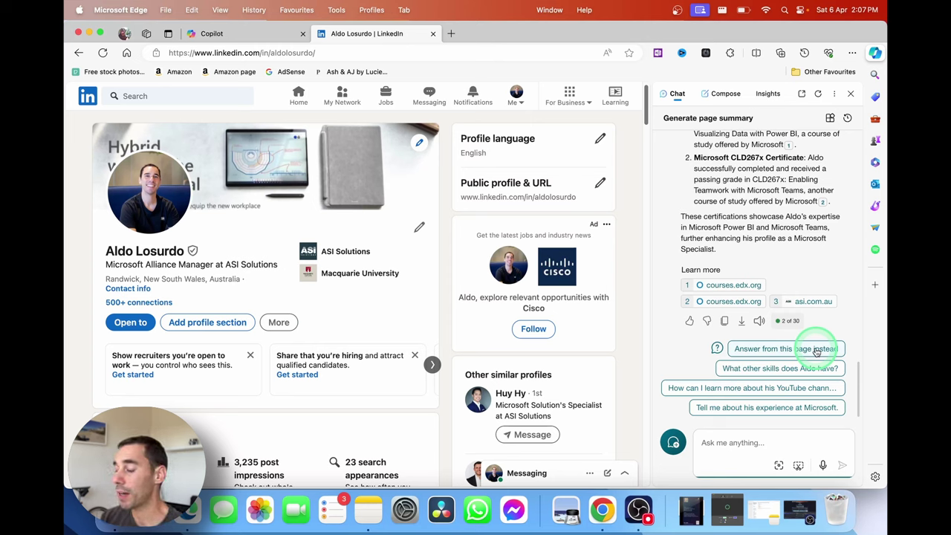
Tick 'Analysing a webpage' in the Notes checklist and copy the Microsoft 365 e-book PDF link.
key(super+Tab)
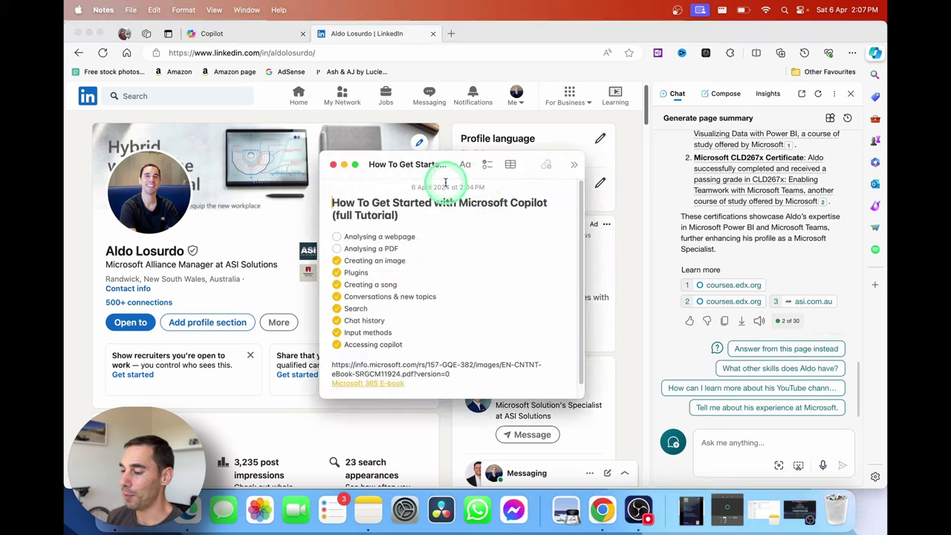
click(338, 236)
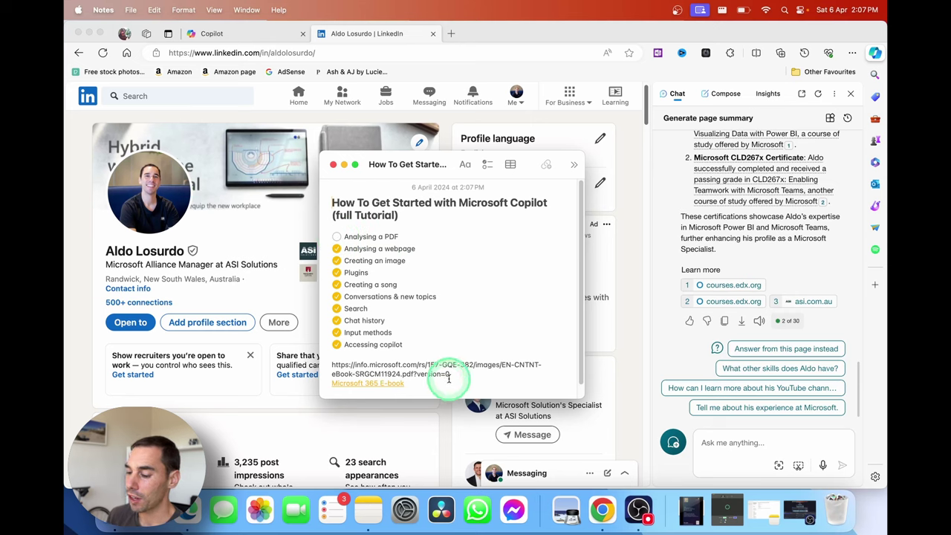
drag(441, 375, 330, 364)
key(super+c)
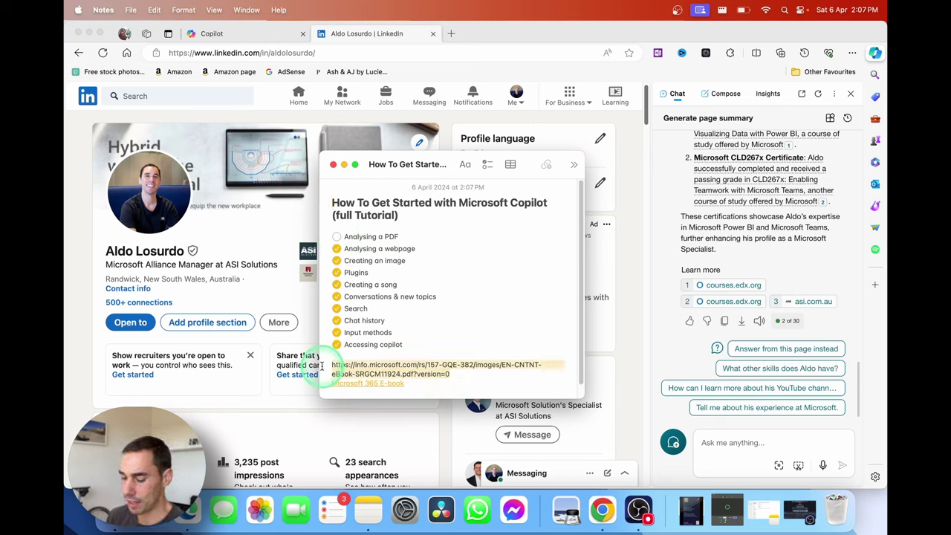
click(425, 53)
Open the pasted e-book PDF link in the current tab, close the Copilot sidebar, and scroll to page 5.
key(super+v)
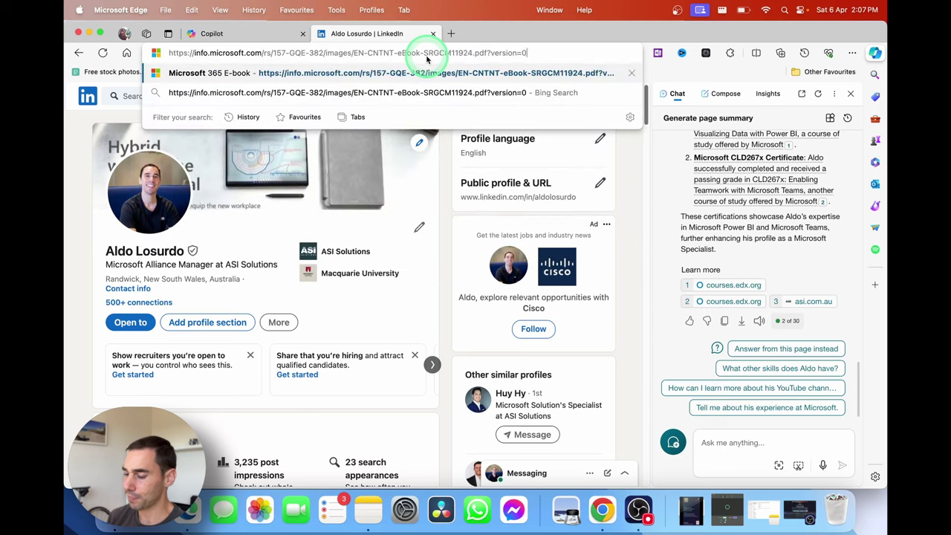
key(Return)
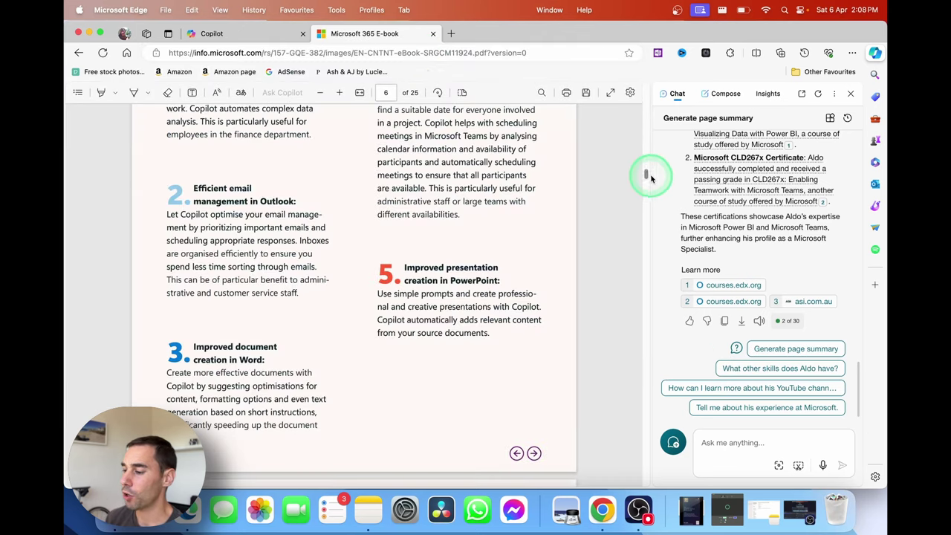
scroll(647, 179, up, 1)
drag(647, 178, 645, 97)
click(851, 93)
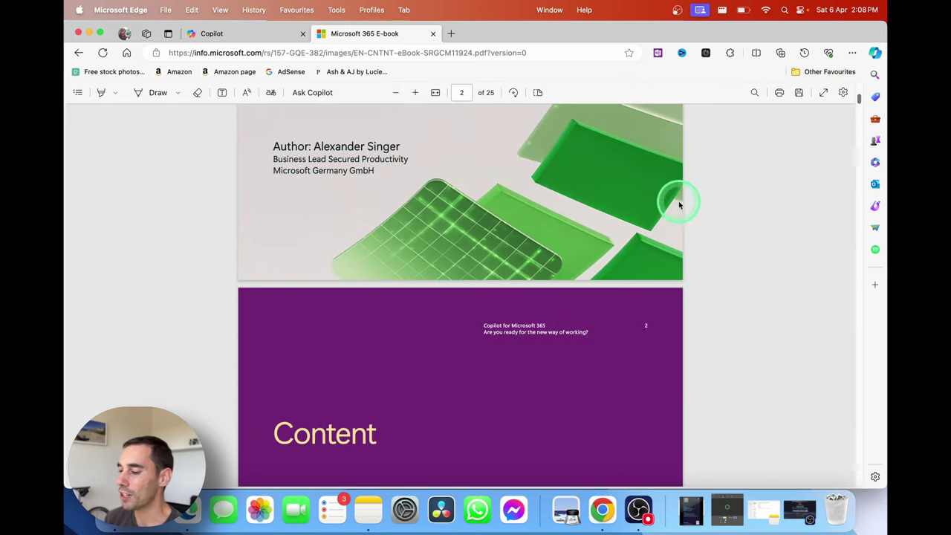
scroll(721, 291, up, 5)
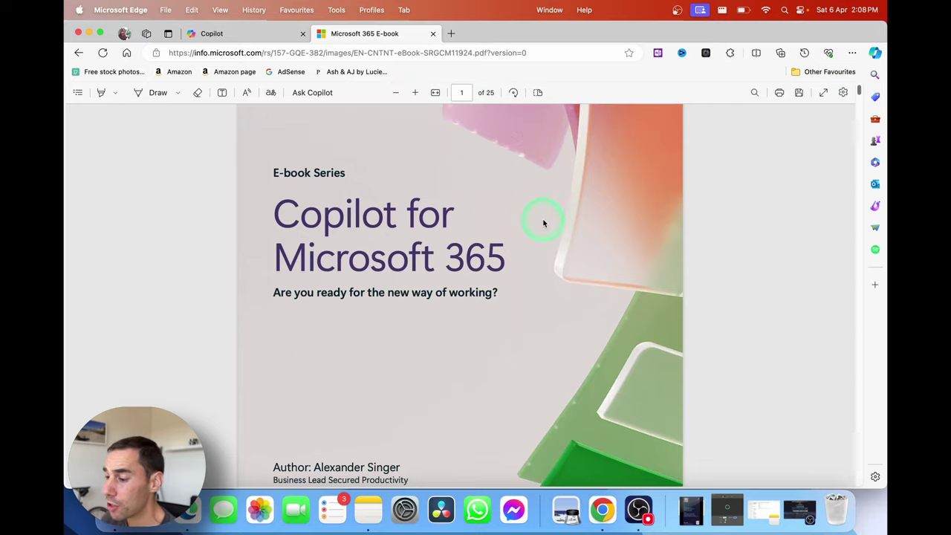
scroll(543, 223, down, 20)
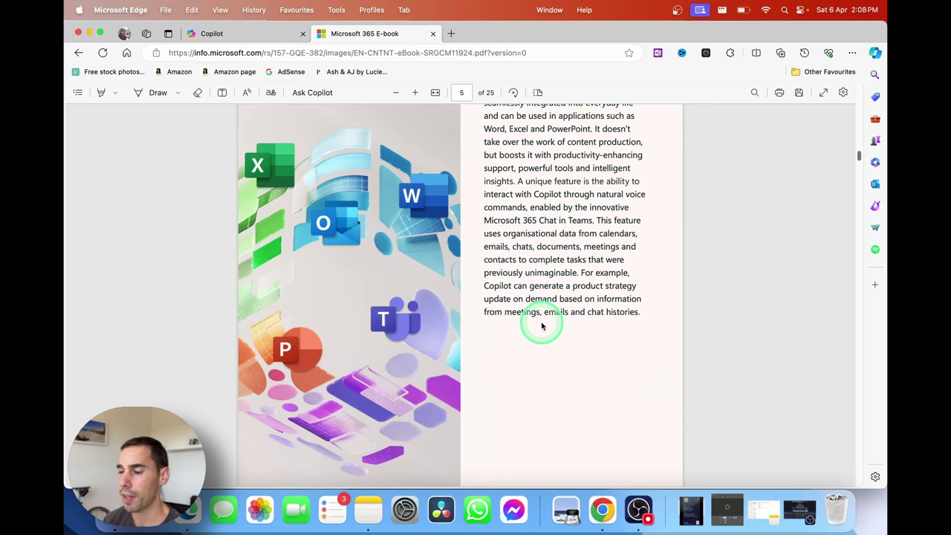
Reopen Copilot beside the PDF, start a new topic, and ask 'from this file. what are the key messages about copilot?'.
click(318, 93)
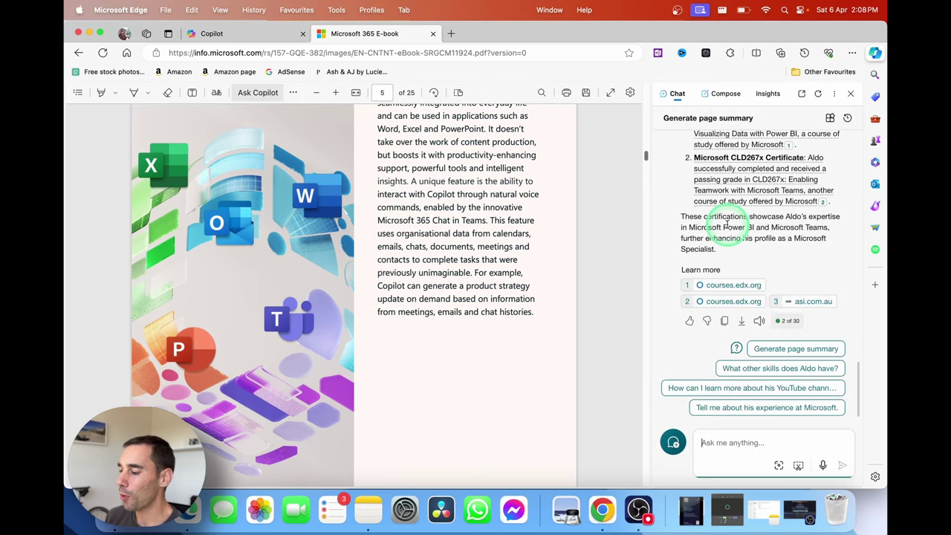
click(674, 444)
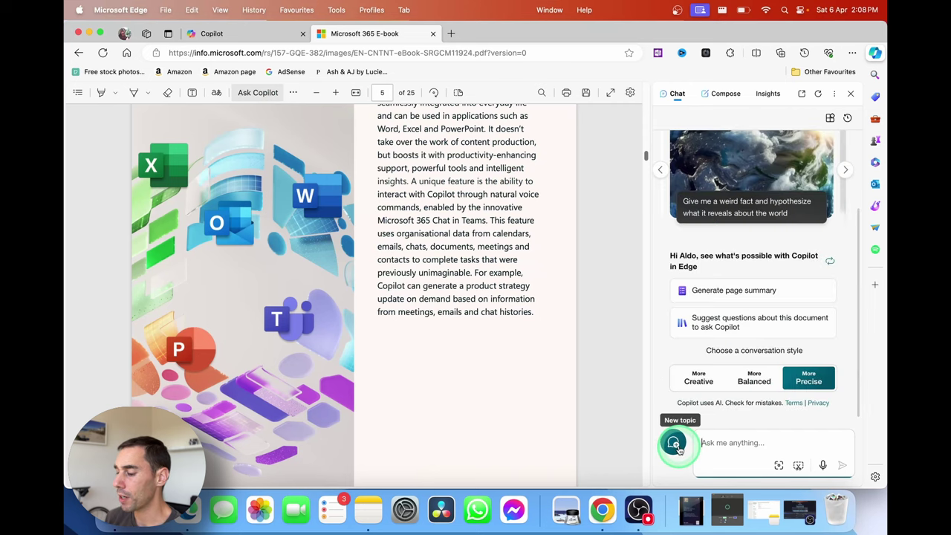
click(773, 442)
text(from this file.)
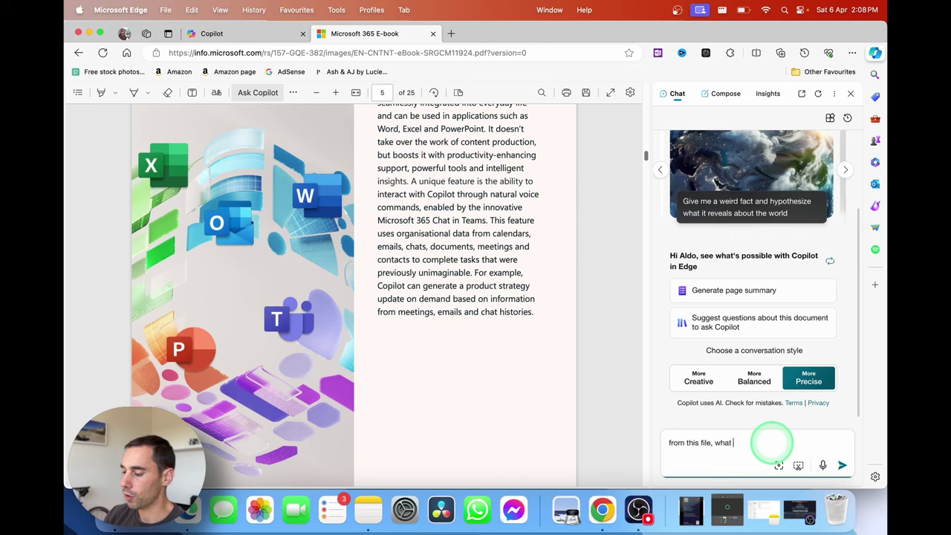
text( what are the key )
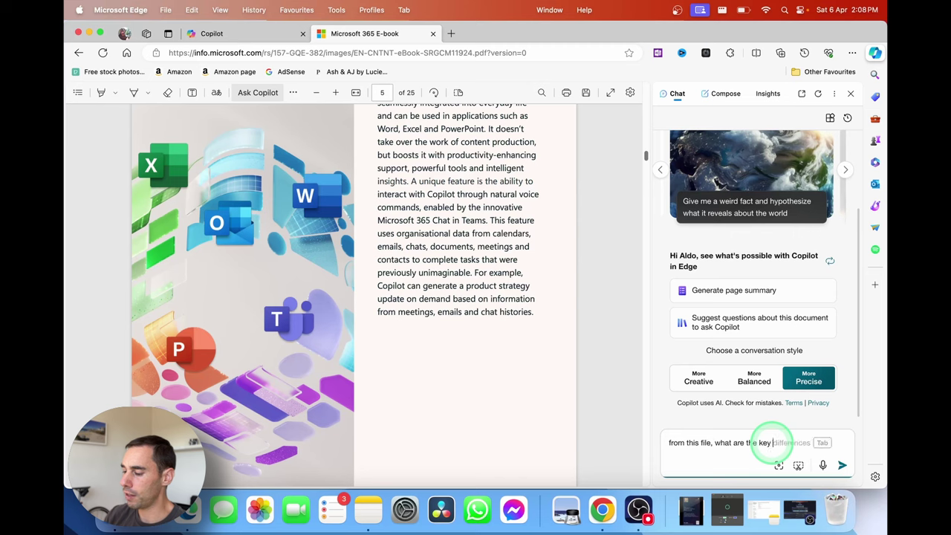
text(messages ab)
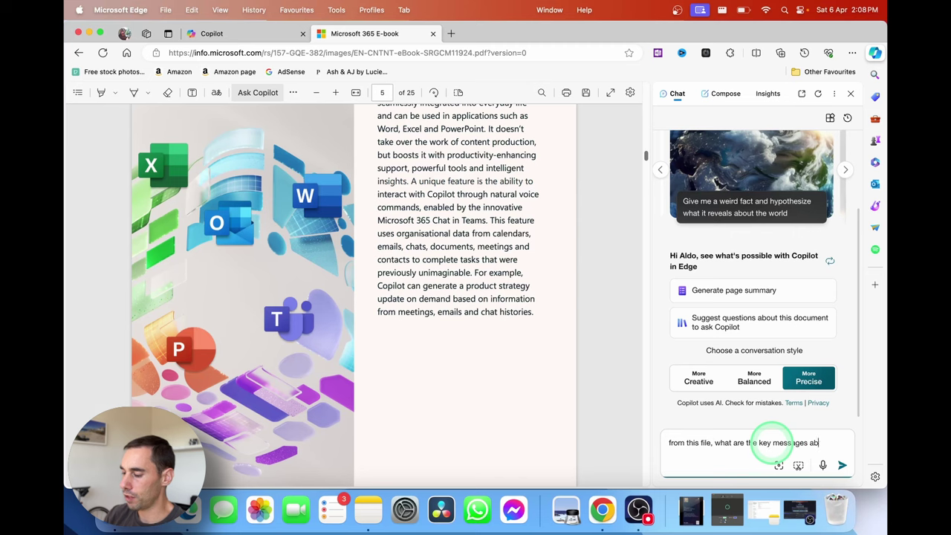
text(out copilot?)
key(Return)
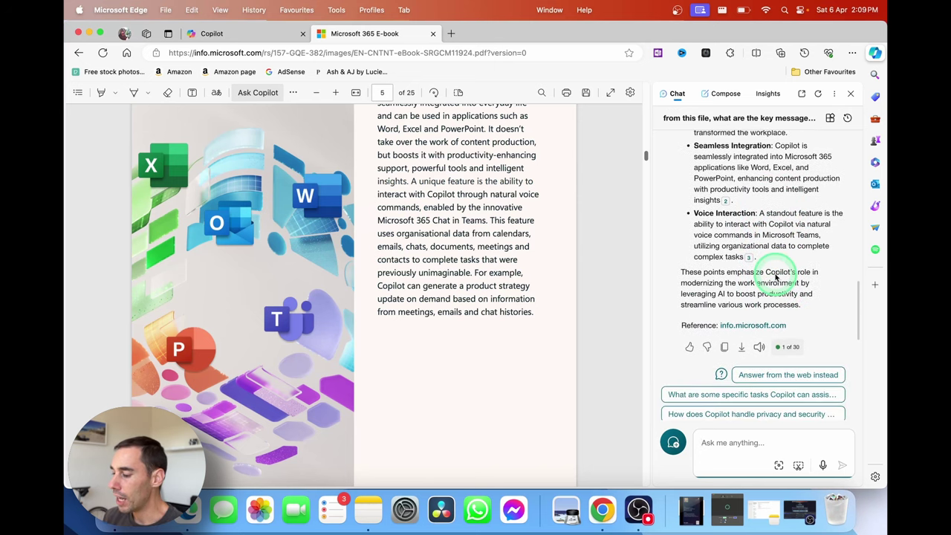
scroll(776, 277, up, 5)
scroll(759, 253, down, 7)
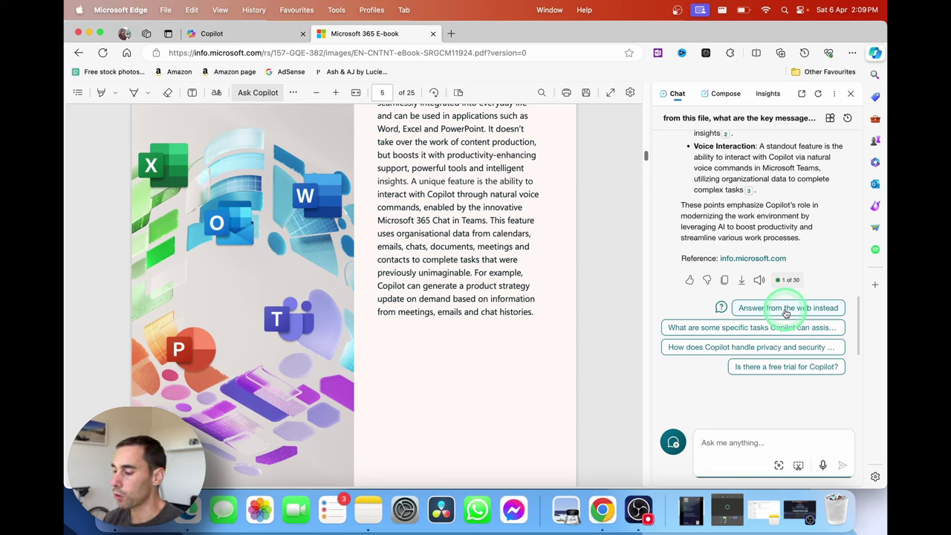
Have Copilot answer from the web instead, stop it partway, and scroll the PDF to page 6.
click(787, 313)
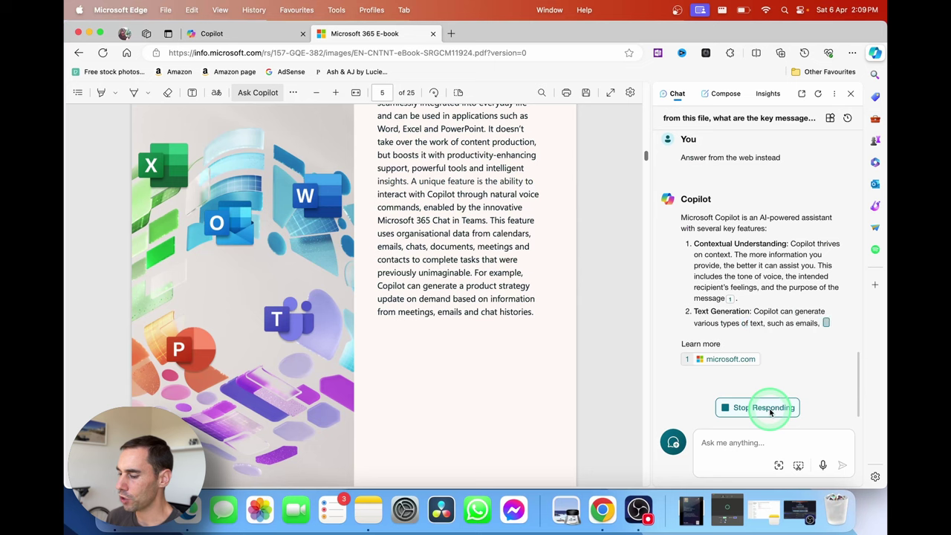
click(769, 408)
scroll(611, 249, down, 5)
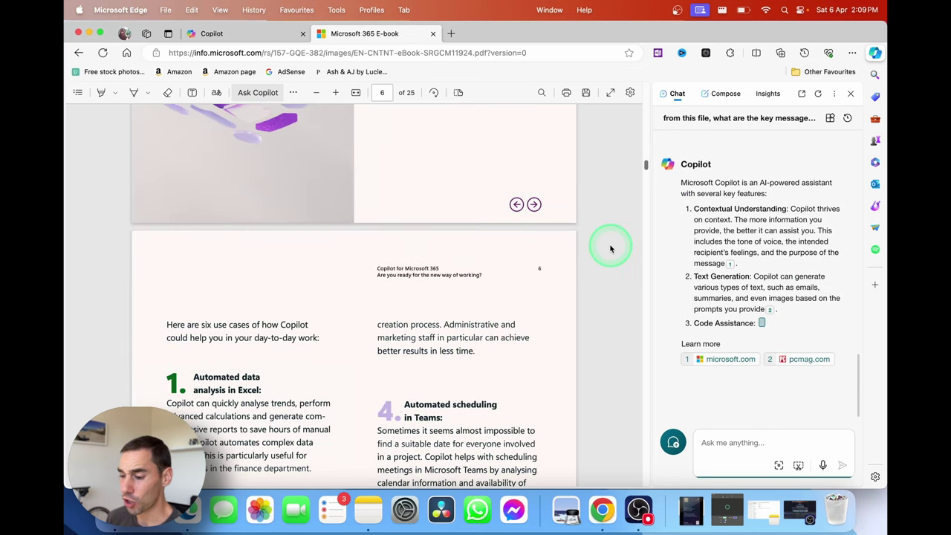
scroll(611, 248, down, 5)
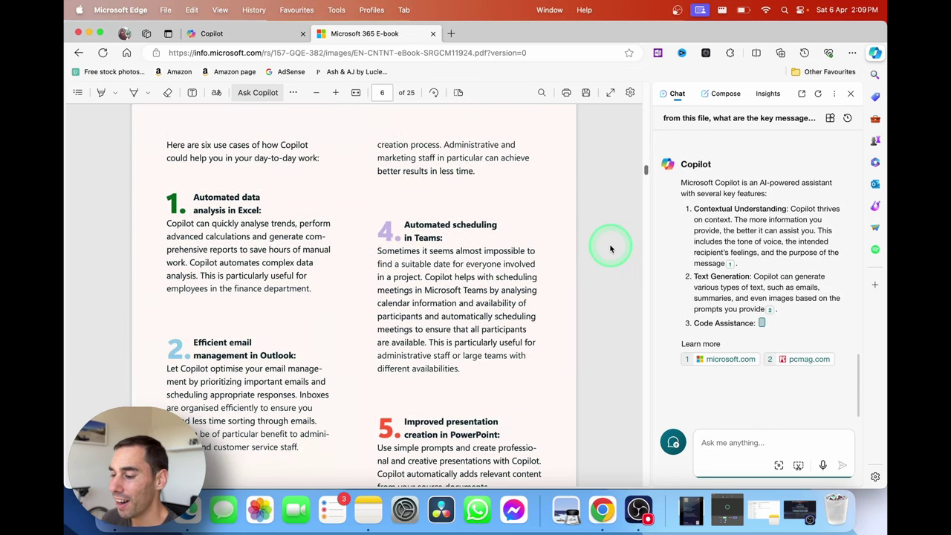
scroll(611, 247, down, 2)
scroll(610, 246, up, 3)
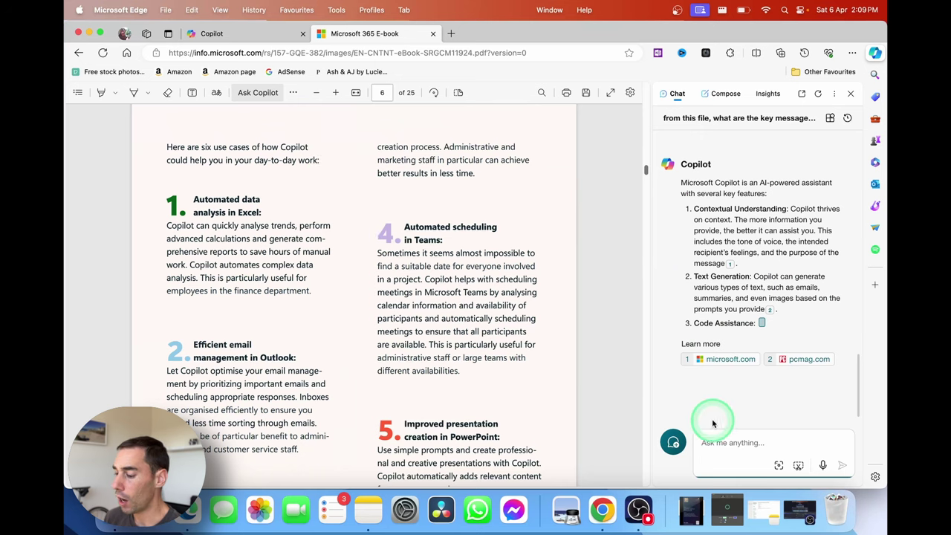
Ask 'from this document what are the six use cases of how copilot helps?' and read the reply.
click(725, 442)
text(from this document what are the six use cases o)
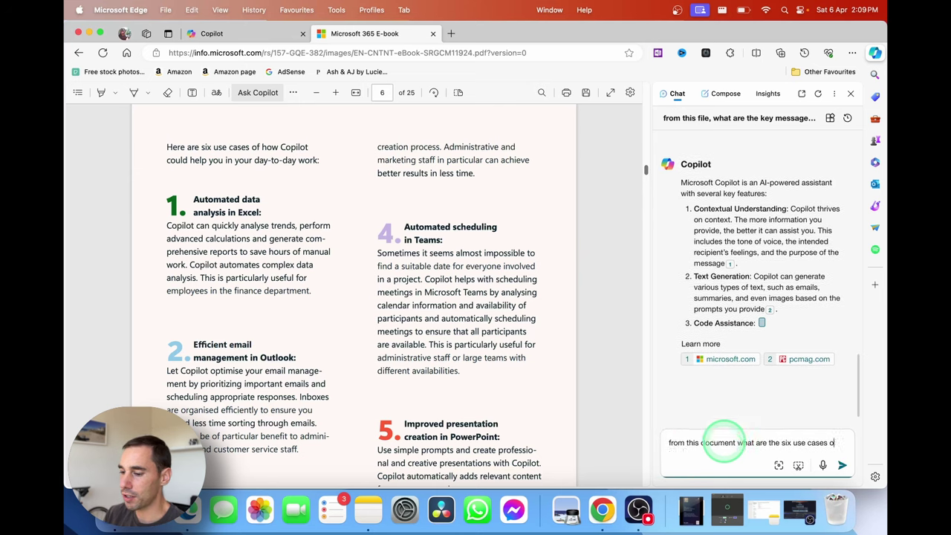
text(f how copilot helps?)
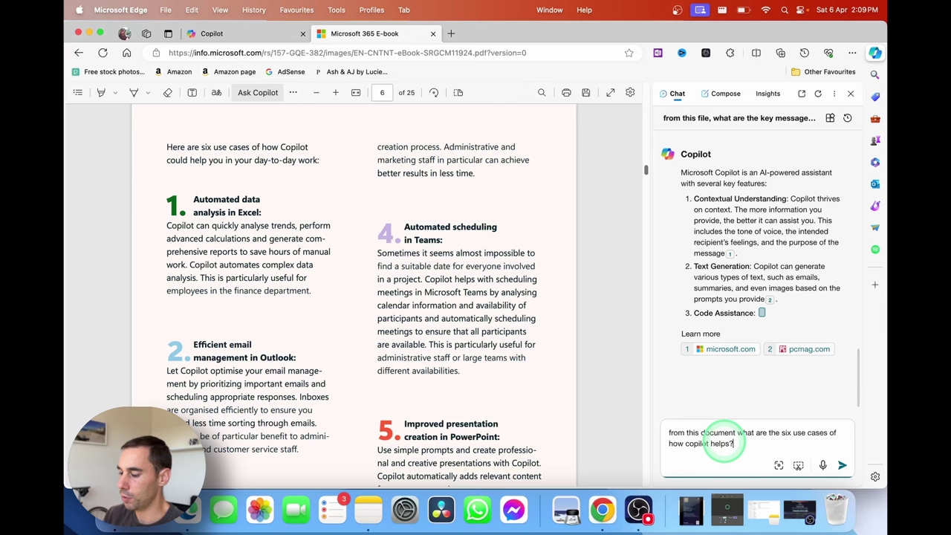
key(Return)
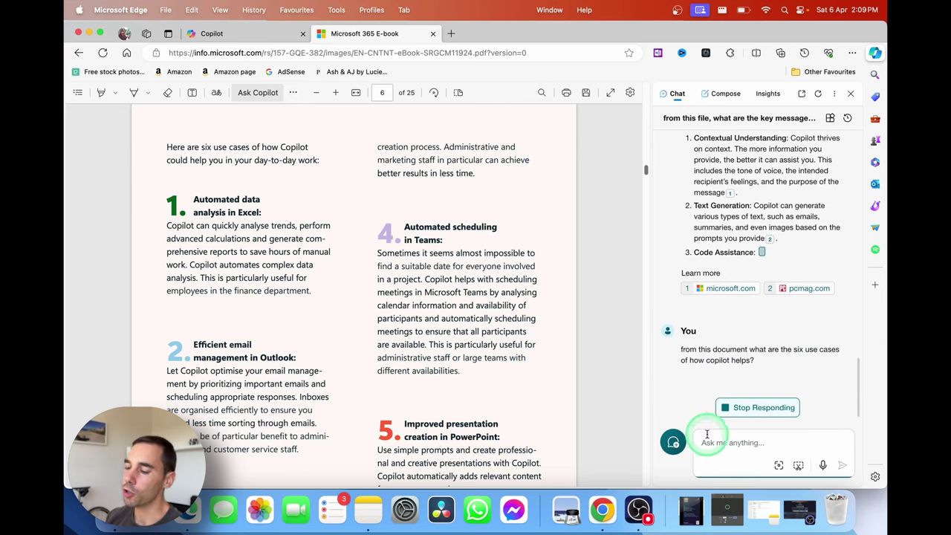
scroll(402, 242, down, 4)
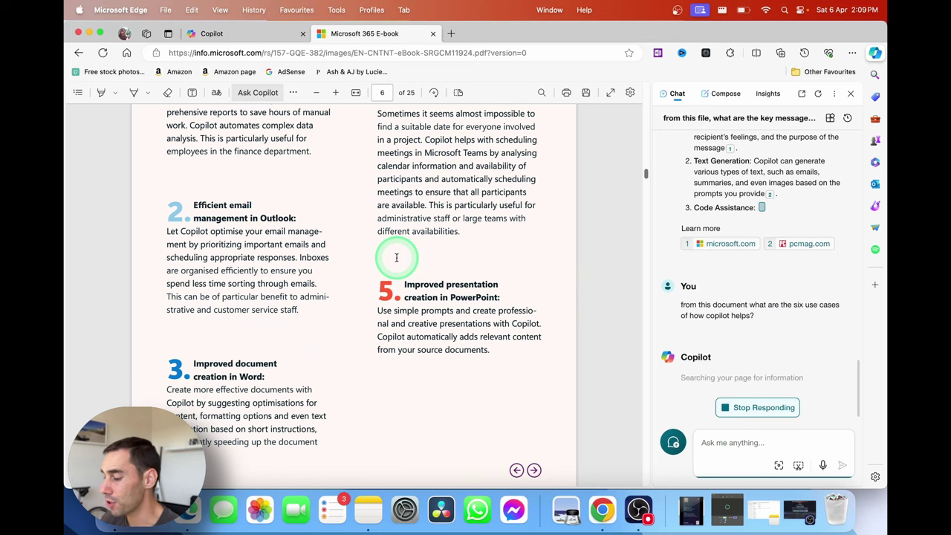
scroll(531, 276, up, 4)
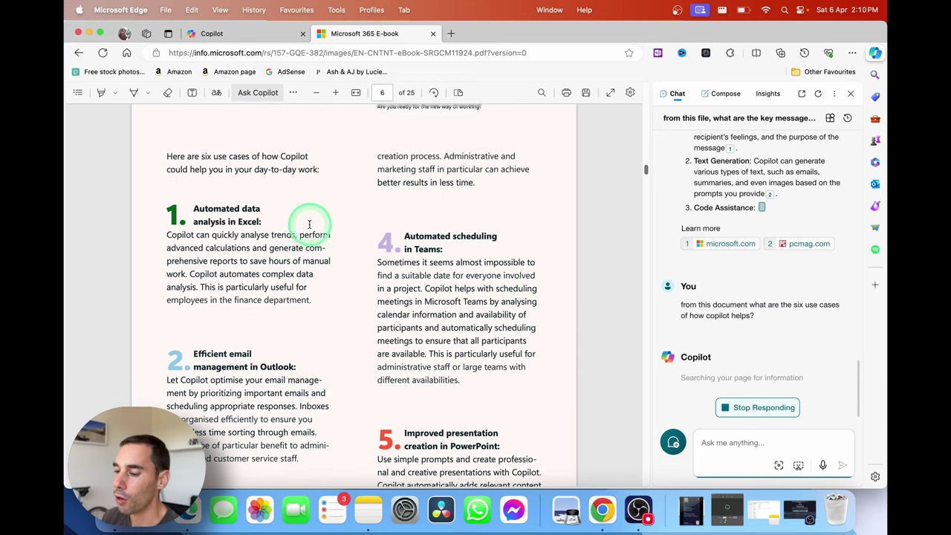
scroll(309, 224, up, 2)
Compare the six use cases against the PDF, scrolling down to improved data visualization in Excel.
drag(166, 221, 326, 234)
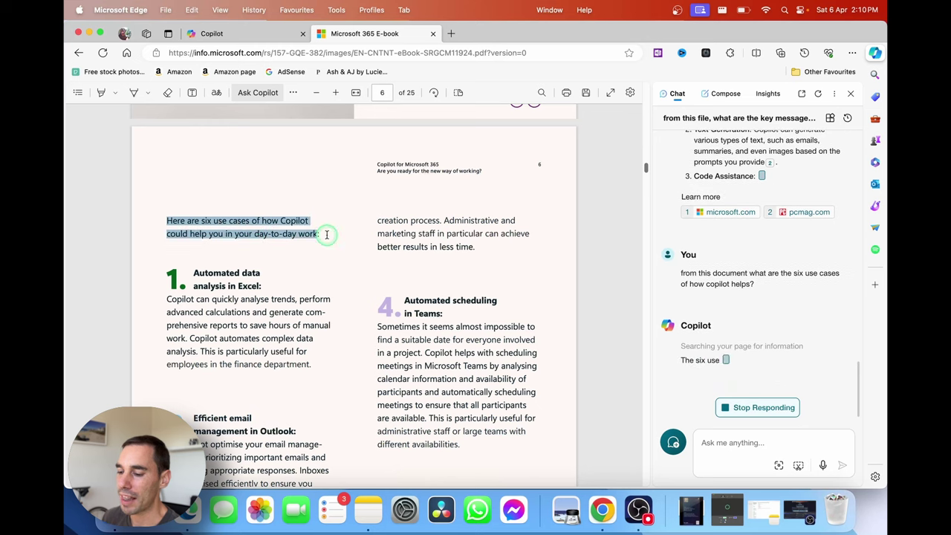
click(415, 260)
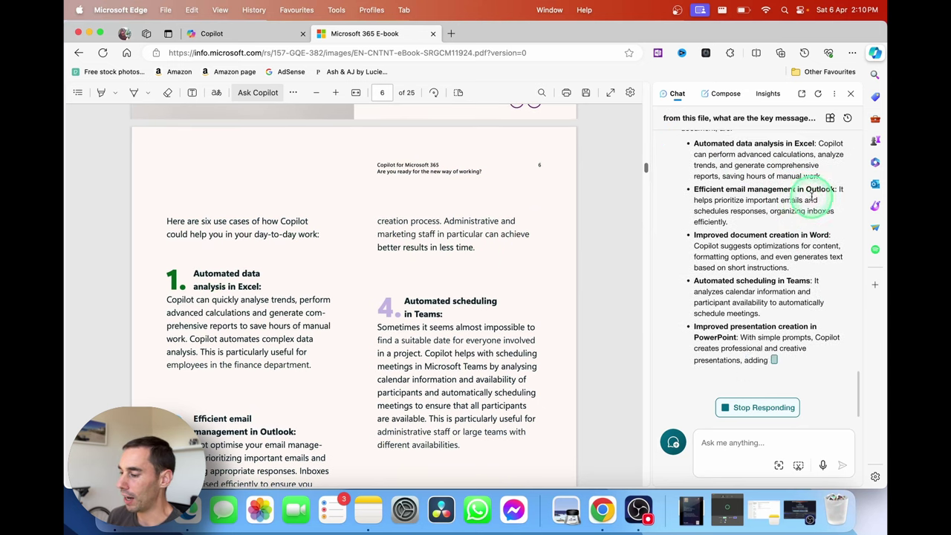
scroll(312, 360, down, 2)
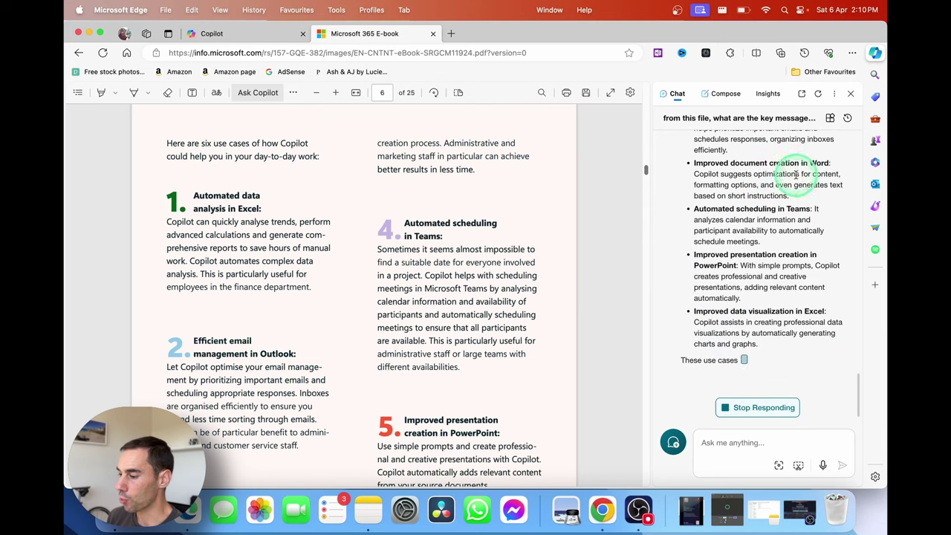
scroll(364, 310, down, 3)
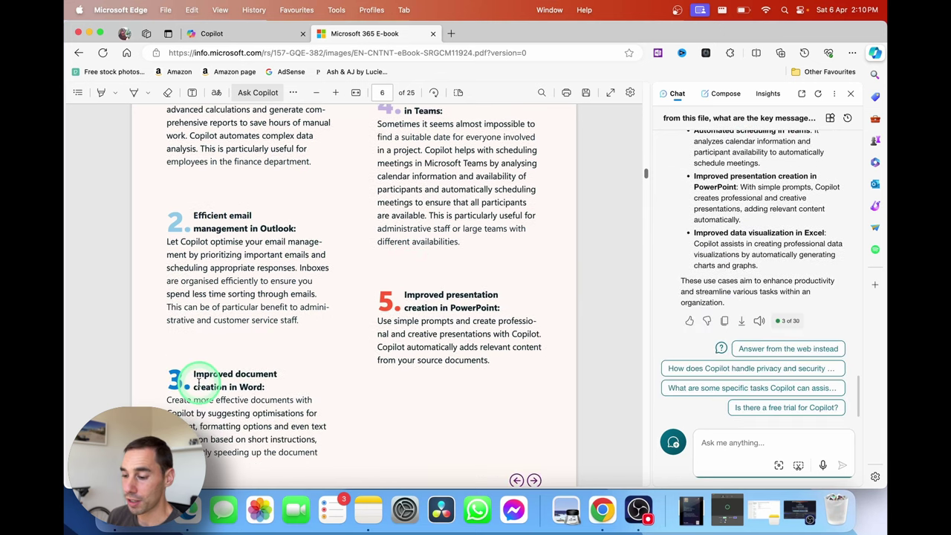
scroll(336, 330, up, 3)
scroll(773, 197, up, 2)
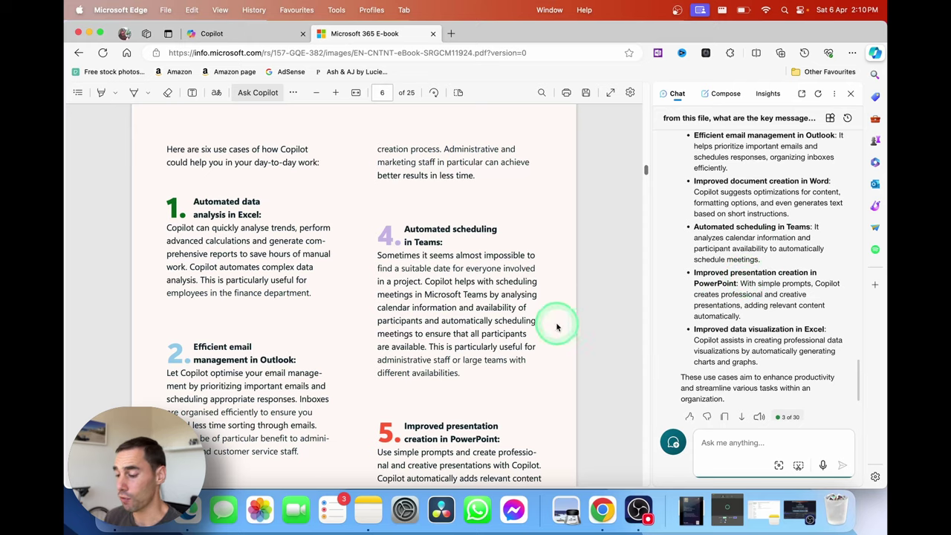
scroll(557, 327, down, 10)
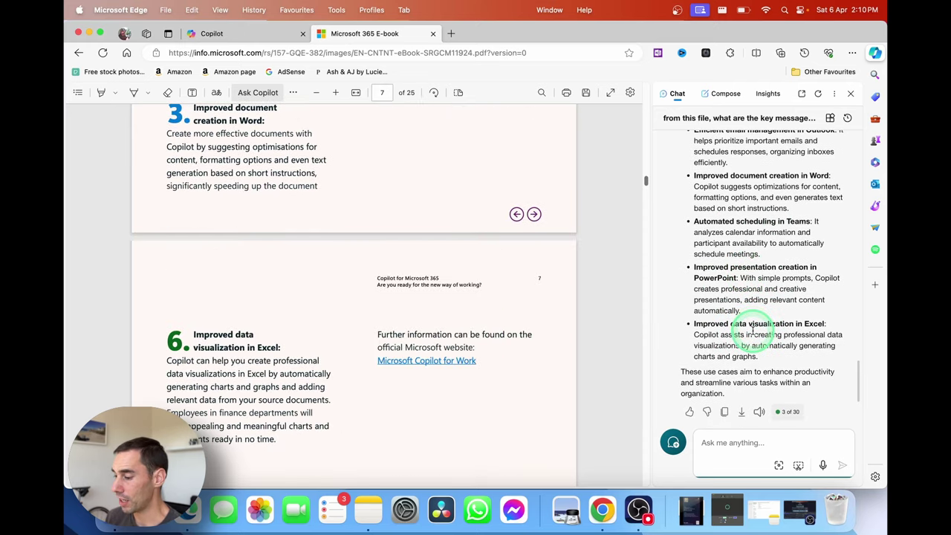
scroll(747, 323, up, 5)
scroll(510, 251, down, 8)
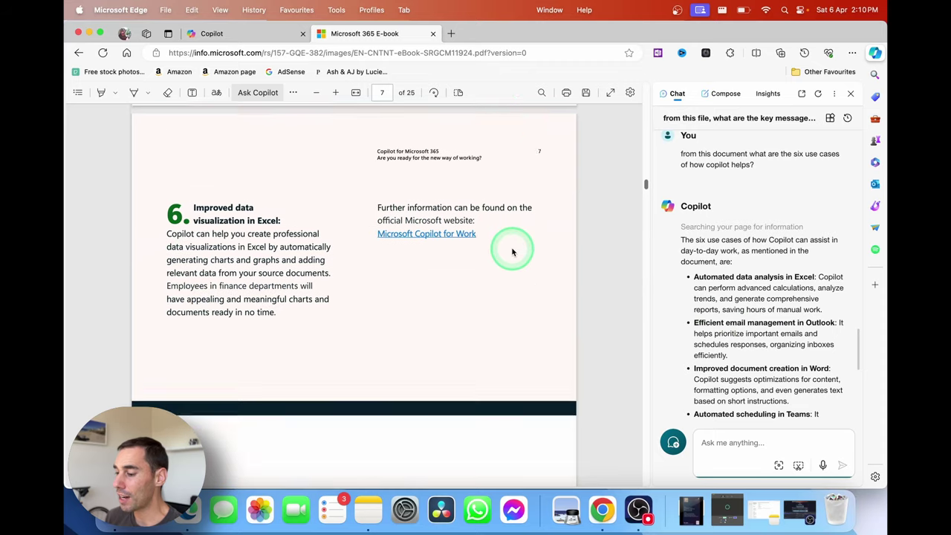
scroll(512, 252, down, 2)
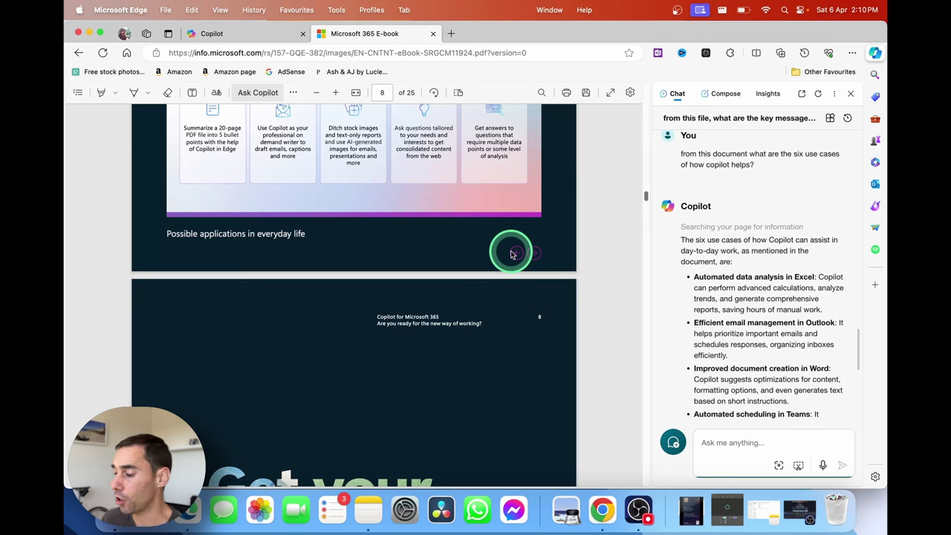
scroll(725, 351, down, 5)
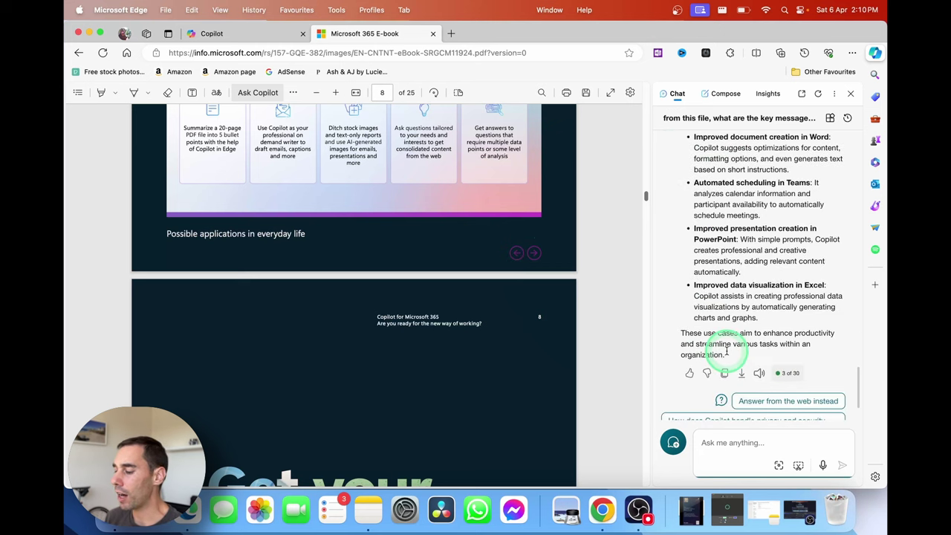
scroll(726, 352, down, 2)
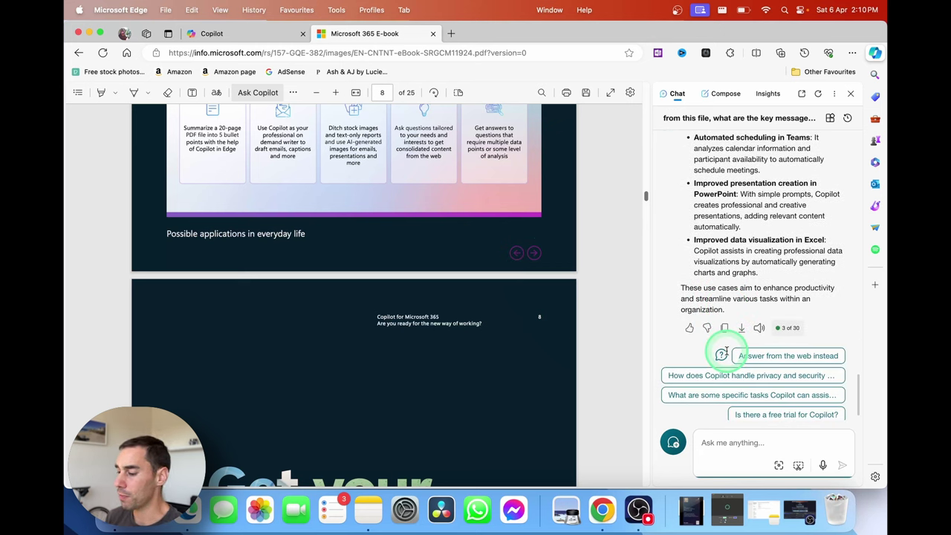
Send the follow-up 'expand how it improves data visualization in excel?' to Copilot.
click(762, 445)
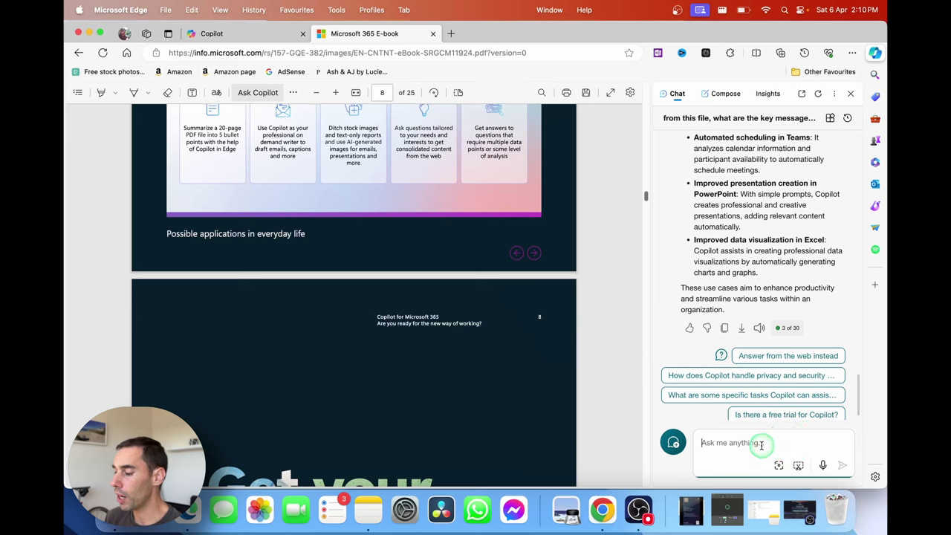
text(exp)
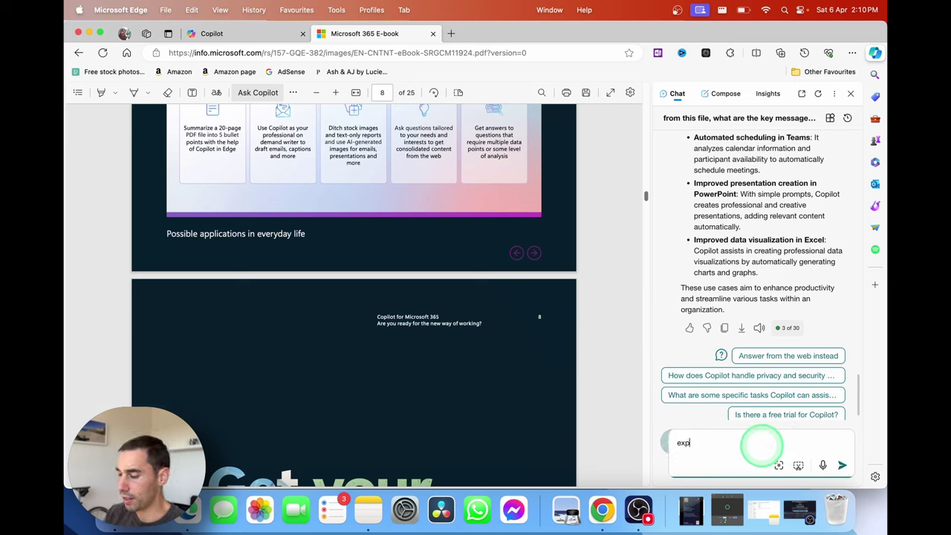
text(end on ho)
key(super+a)
text(ex)
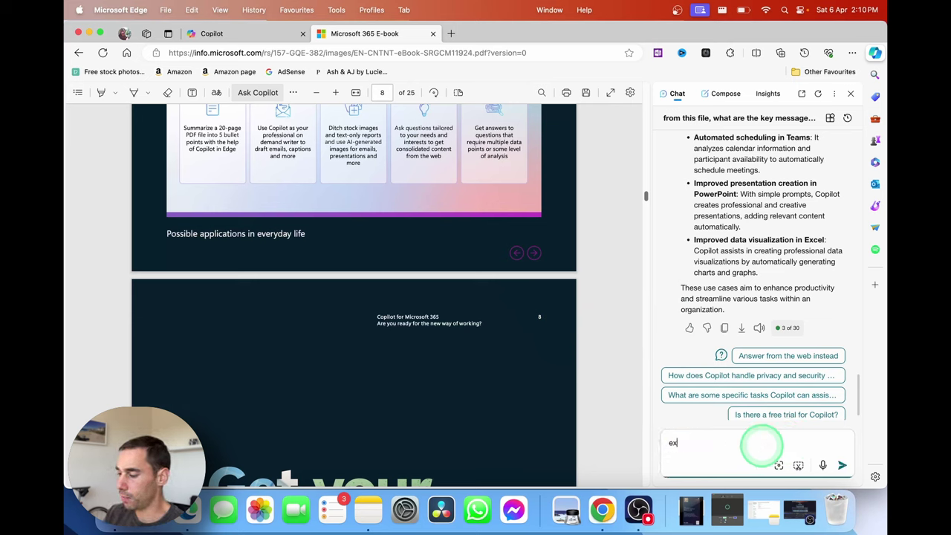
text(pand oh)
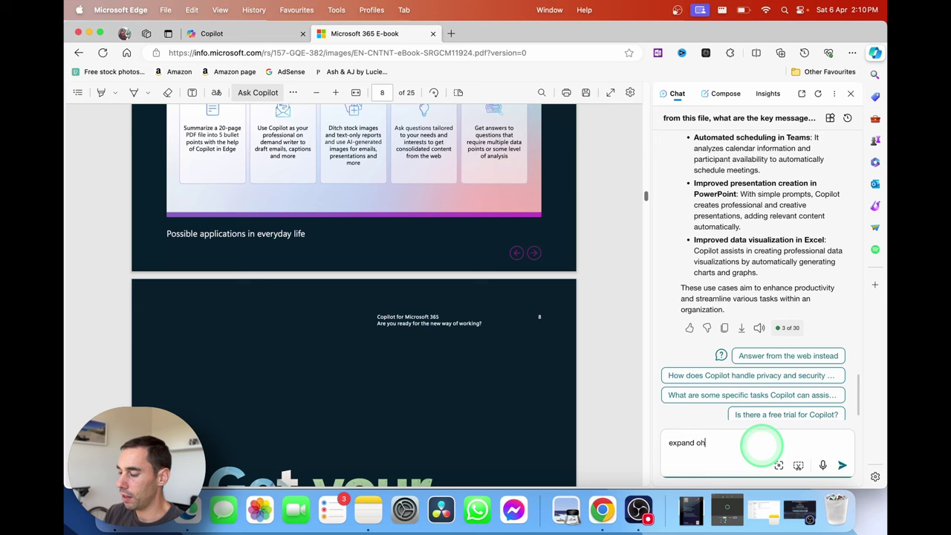
key(BackSpace)
key(BackSpace)
text(how it it)
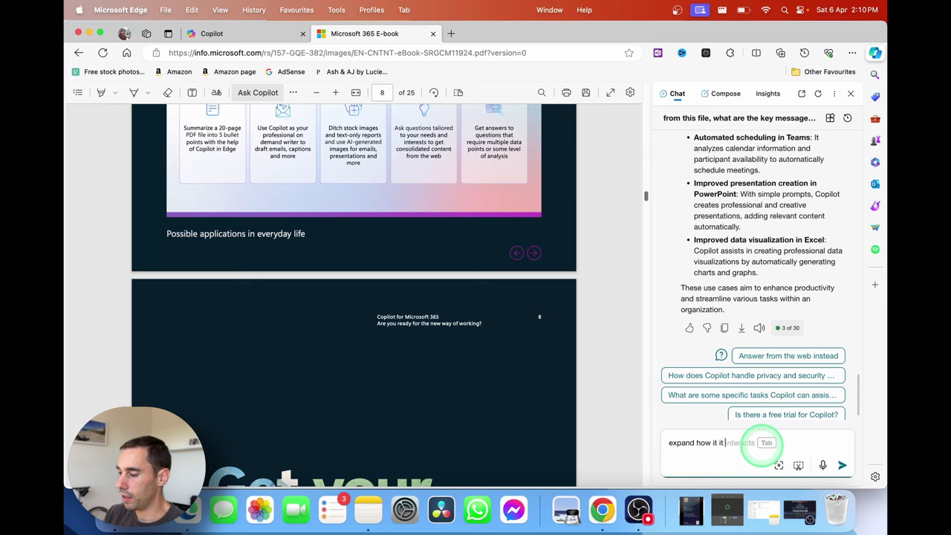
text( imves dataa vi)
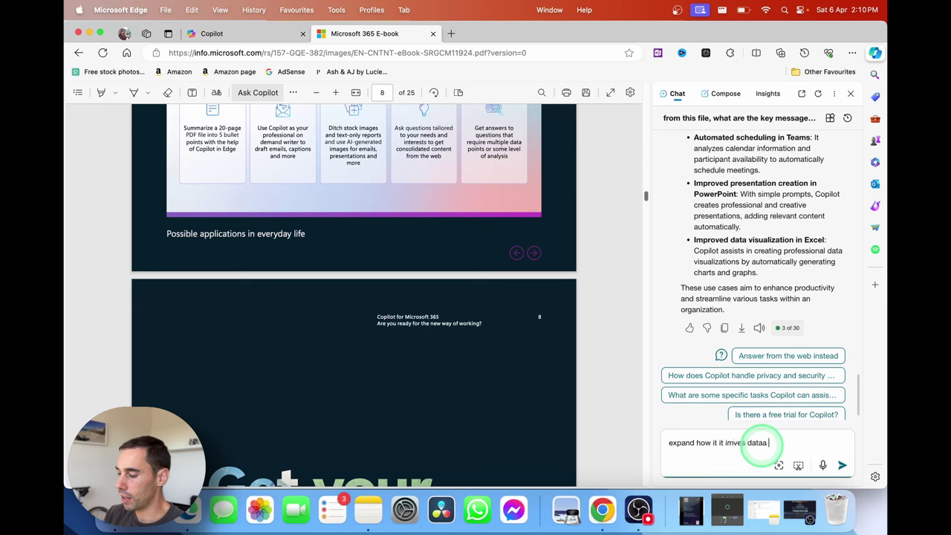
key(Tab)
text(in excel?)
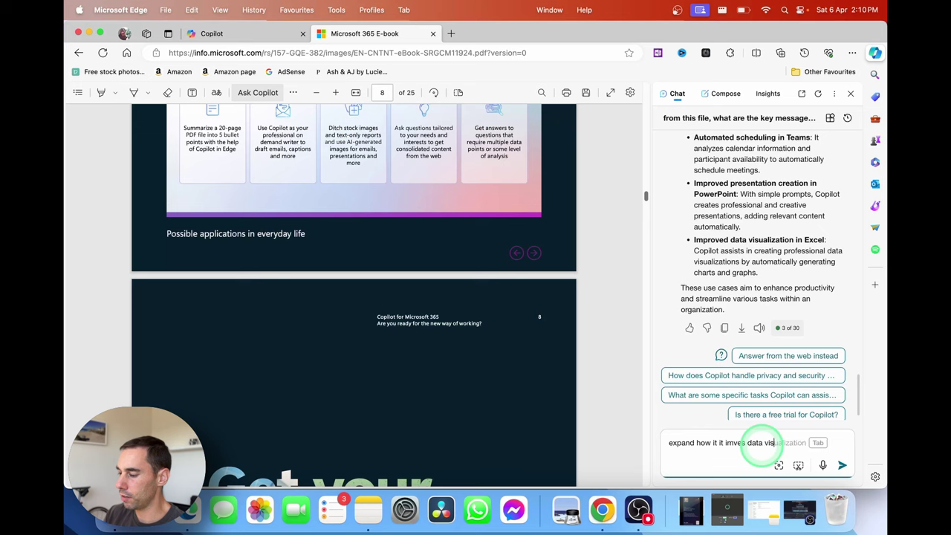
key(Return)
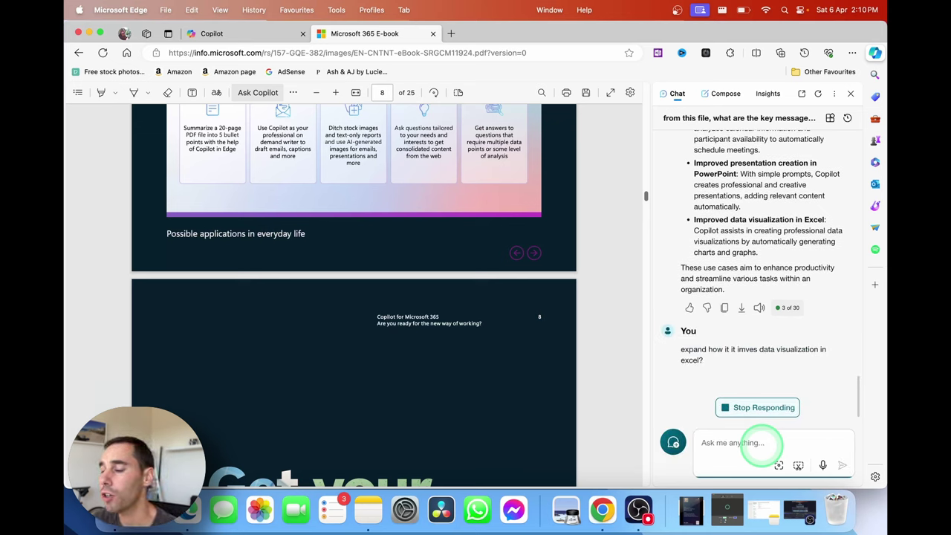